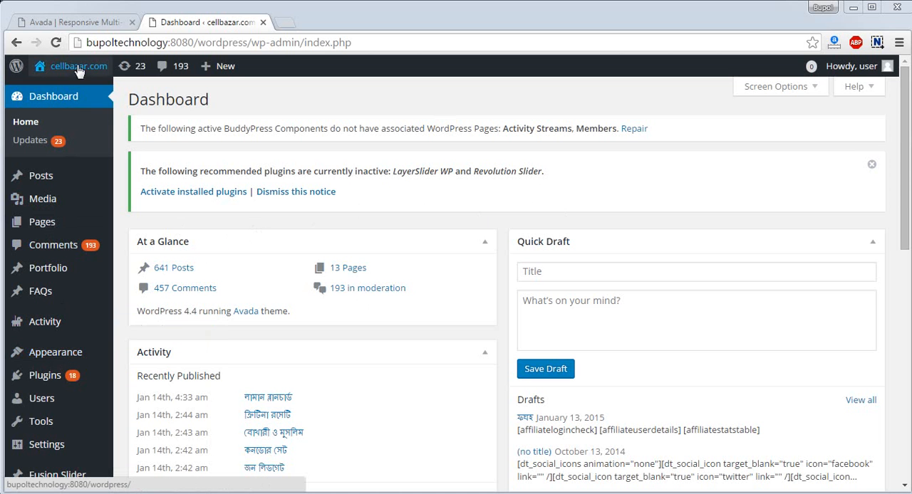
Open the site's public front page in a new browser tab and switch to it
mouse_move(65, 83)
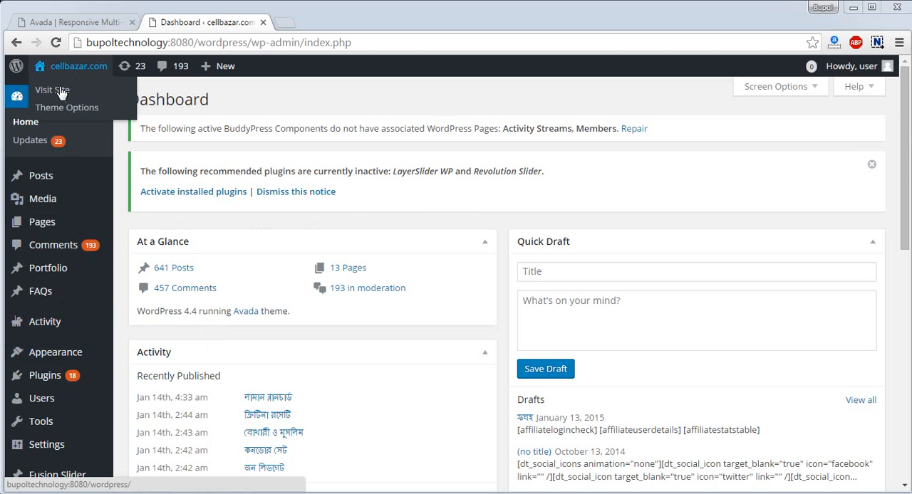
right_click(61, 89)
left_click(107, 94)
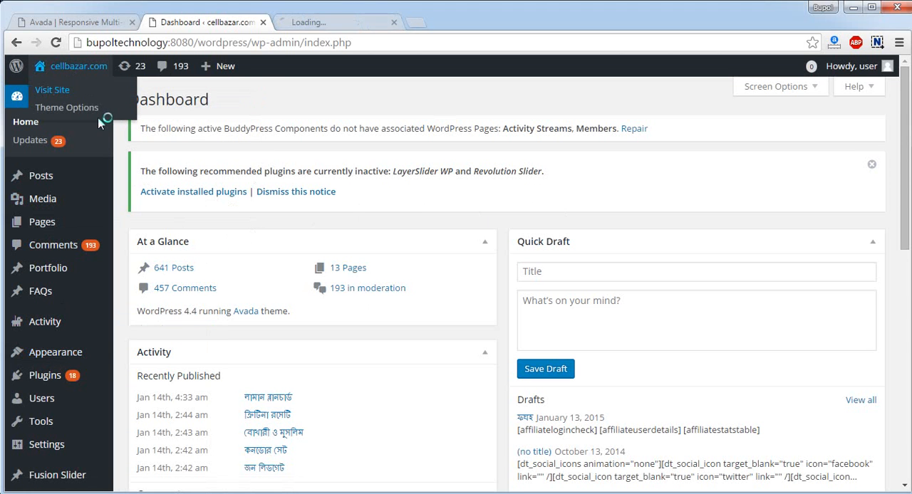
left_click(300, 22)
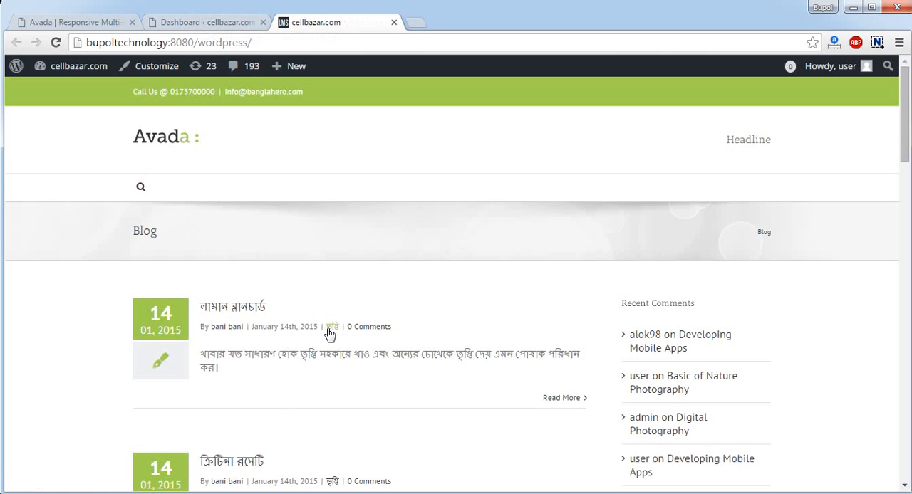
Examine the blog posts, sidebar and overall layout of the site's front page
scroll(326, 332, "down", 5)
scroll(328, 333, "up", 5)
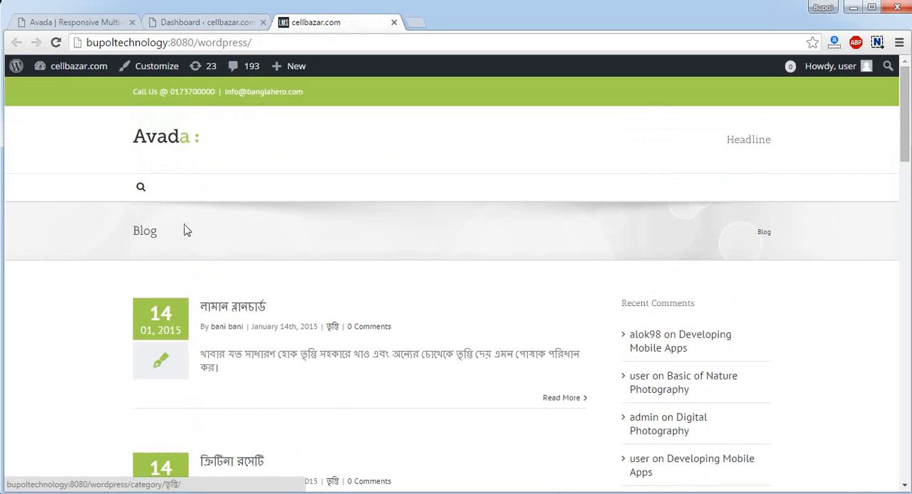
scroll(232, 265, "down", 1)
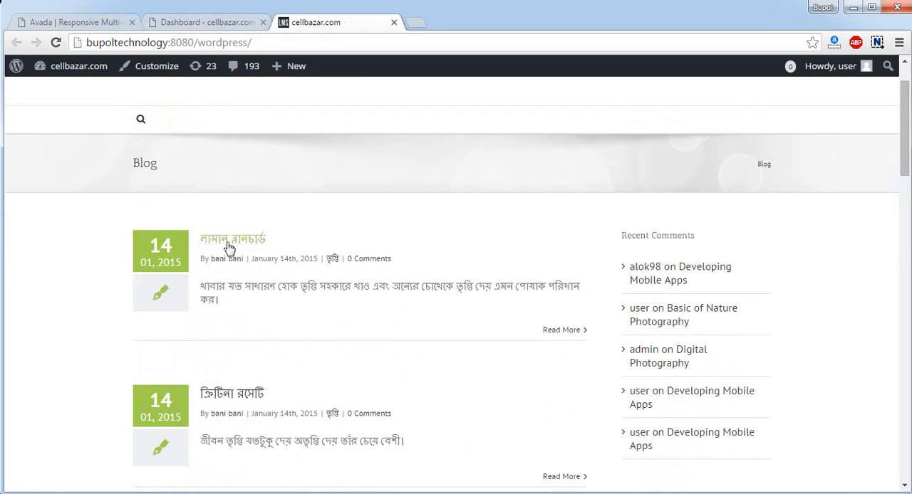
scroll(250, 303, "down", 15)
scroll(250, 304, "down", 4)
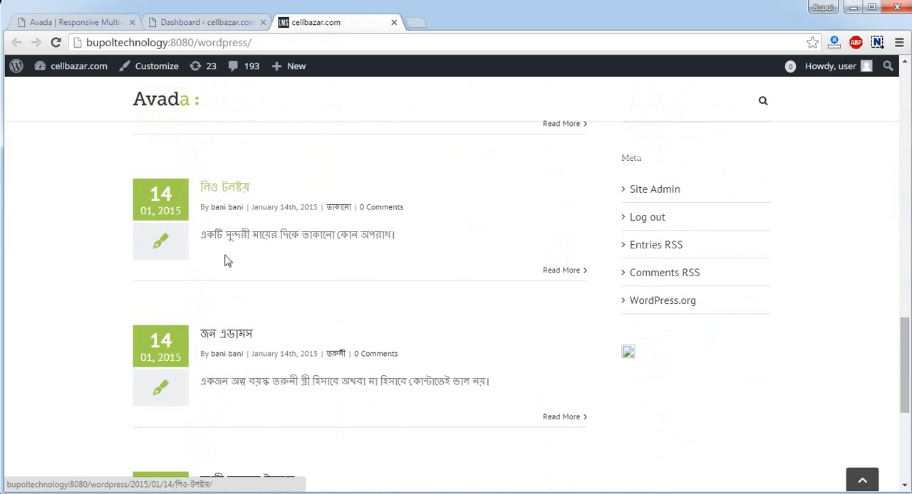
scroll(228, 259, "down", 4)
scroll(264, 260, "up", 8)
scroll(263, 261, "up", 10)
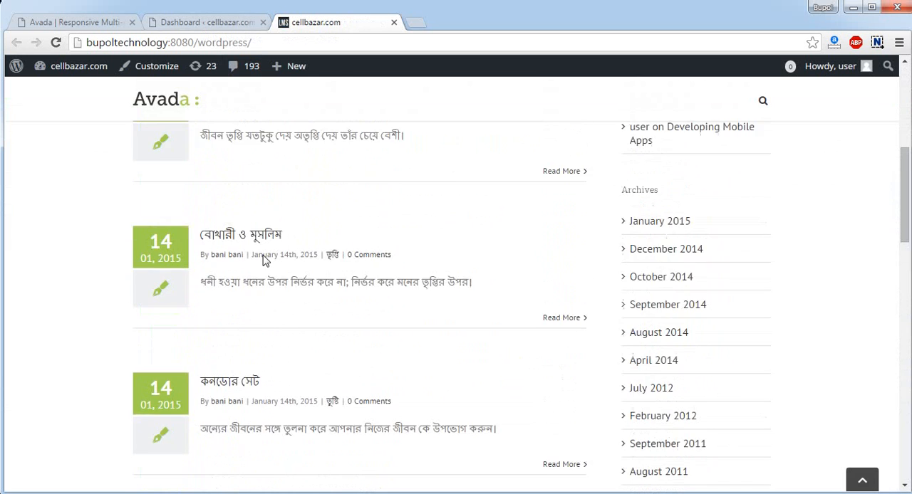
Start a new post in the WordPress admin and title it "Demo Post"
left_click(217, 24)
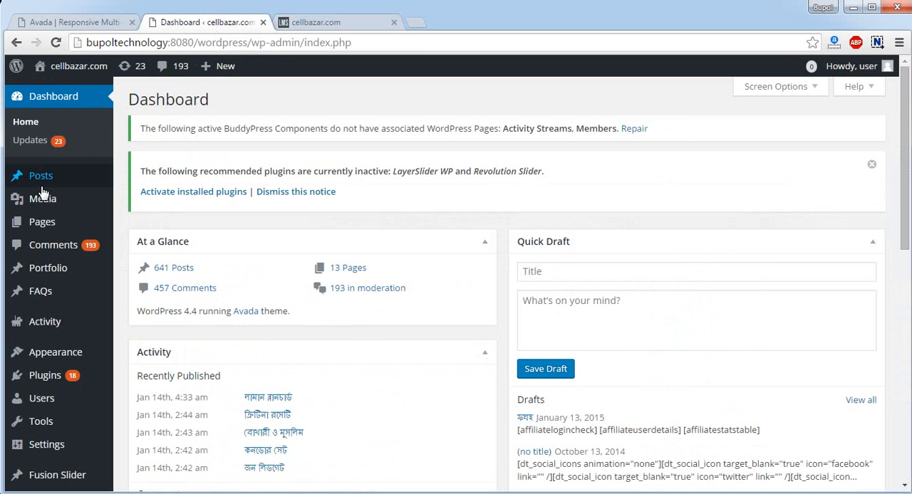
mouse_move(57, 188)
left_click(143, 194)
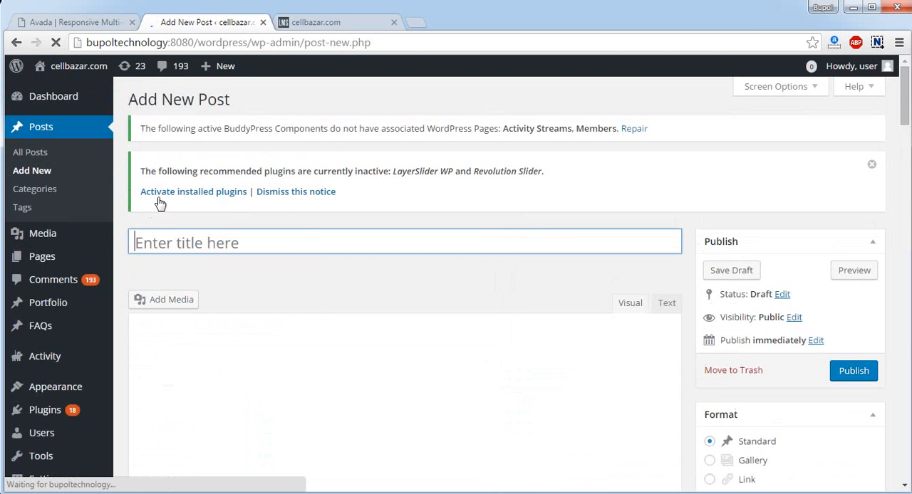
left_click(328, 241)
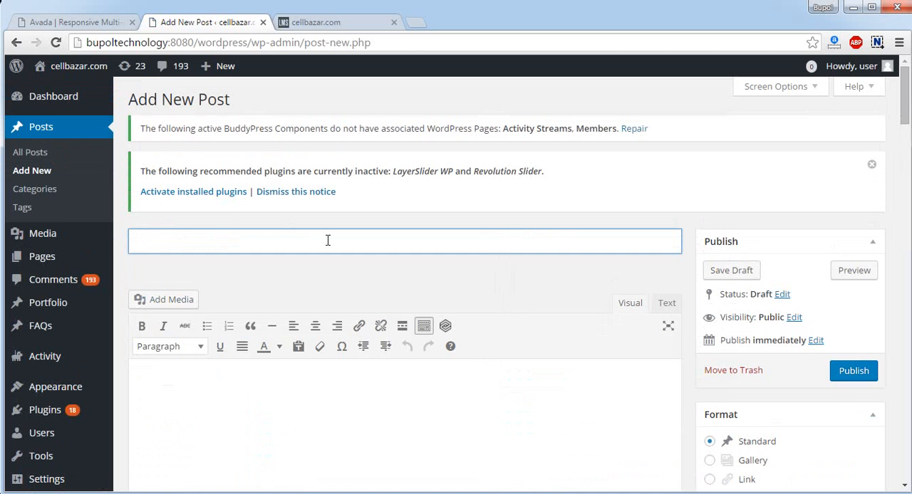
type("Demo Post")
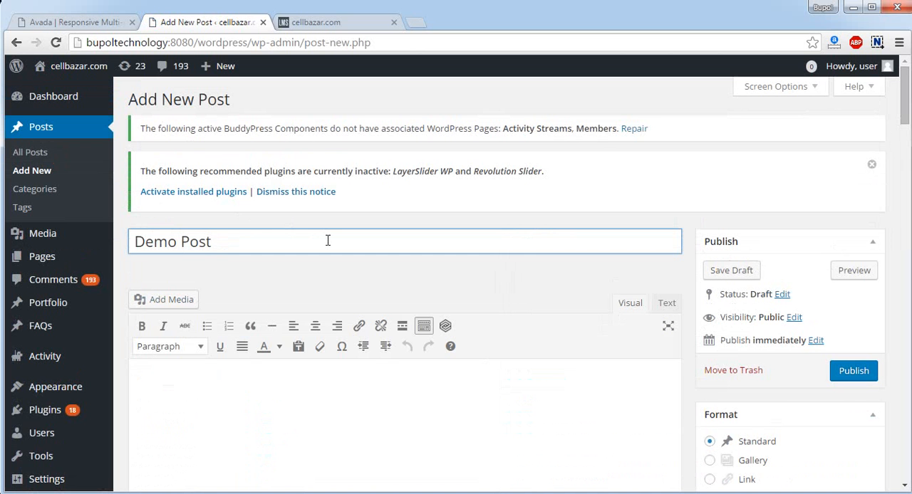
Copy the "Quisque ligulas ipsum" paragraph under Blog Image Post on the Avada demo page and paste it into the new post's body
scroll(328, 243, "down", 1)
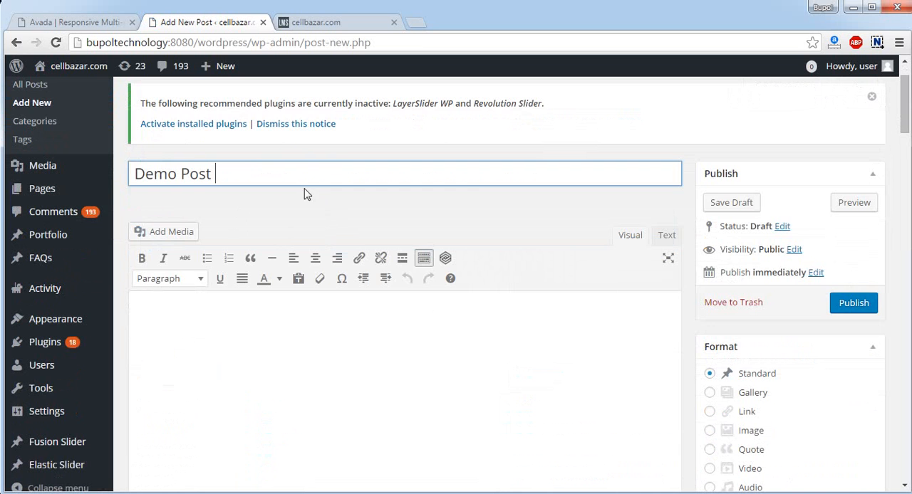
scroll(435, 316, "down", 3)
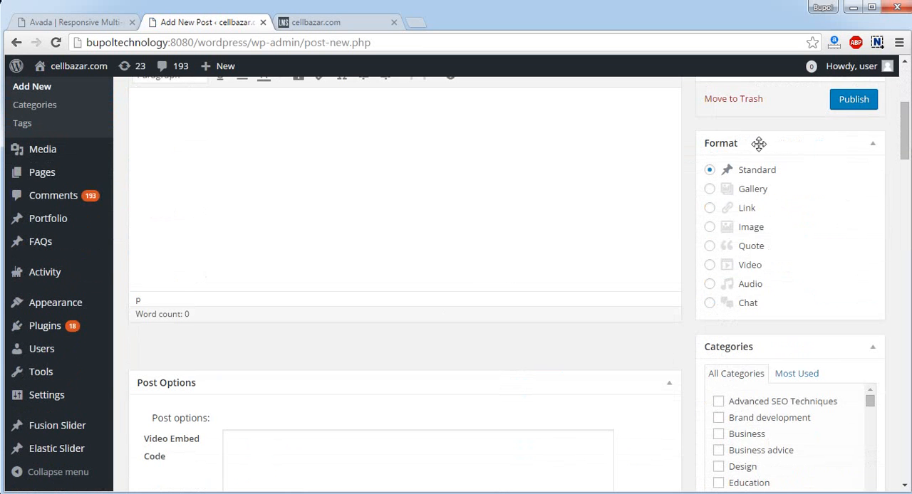
scroll(679, 238, "up", 1)
scroll(389, 243, "up", 2)
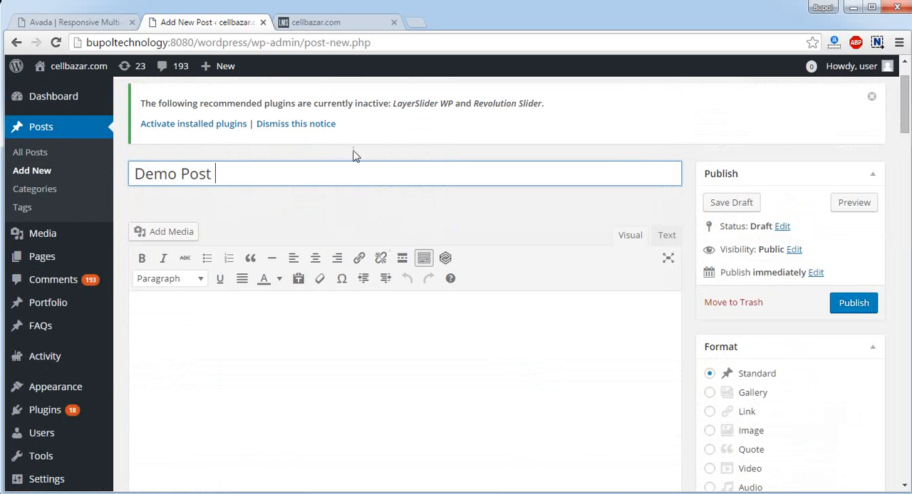
left_click(373, 314)
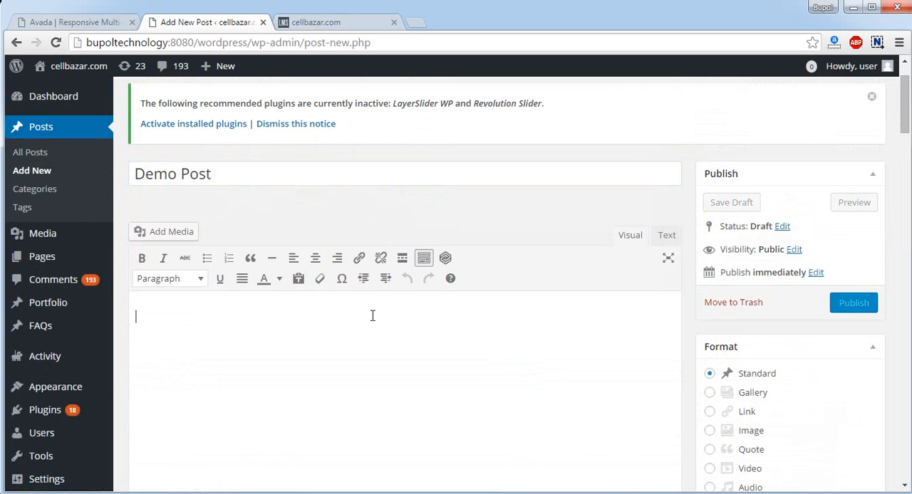
left_click(54, 22)
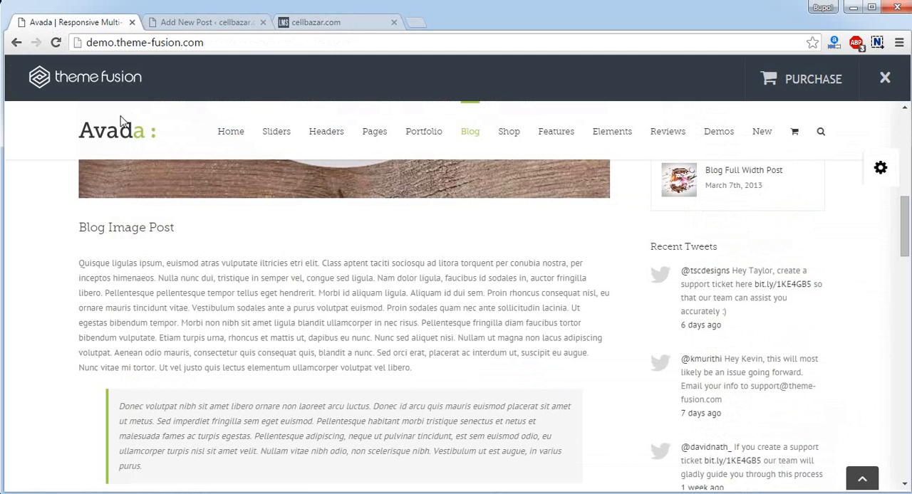
left_click_drag(79, 266, 504, 368)
right_click(440, 300)
left_click(472, 308)
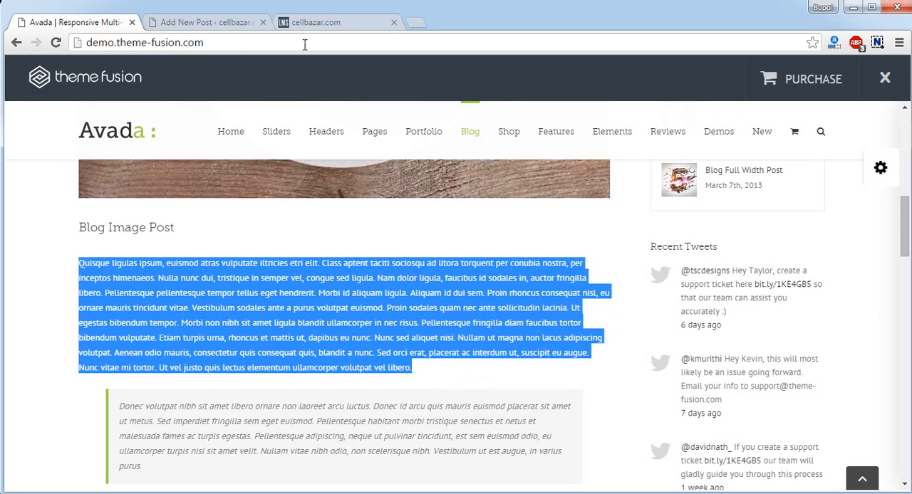
left_click(231, 21)
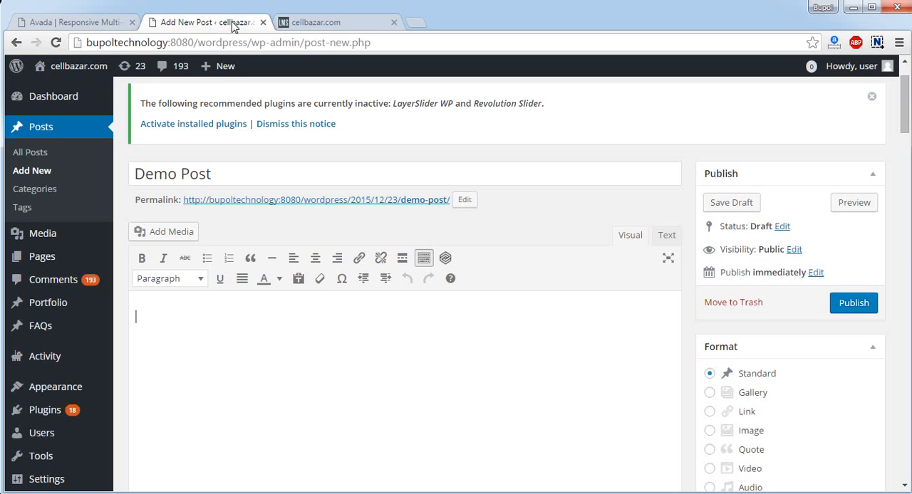
left_click(278, 338)
key("ctrl+v")
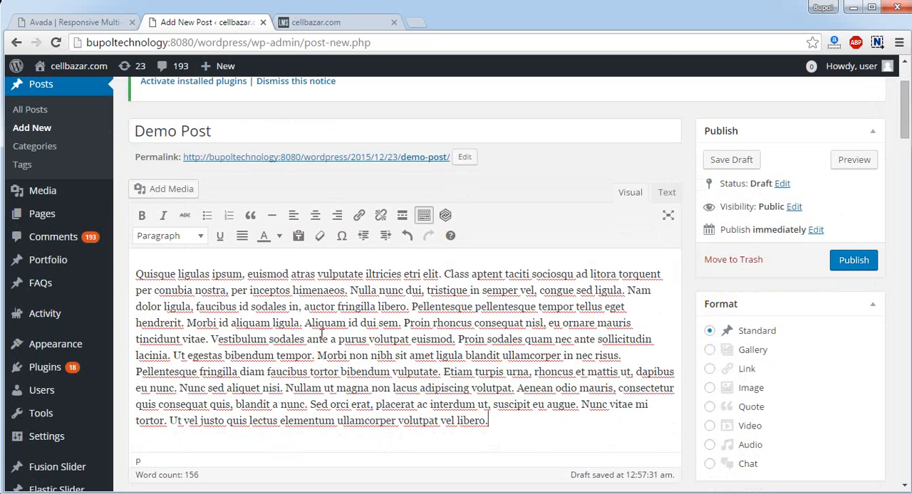
Split the pasted text into two paragraphs before "Proin rhoncus consequat nisl"
scroll(381, 351, "down", 2)
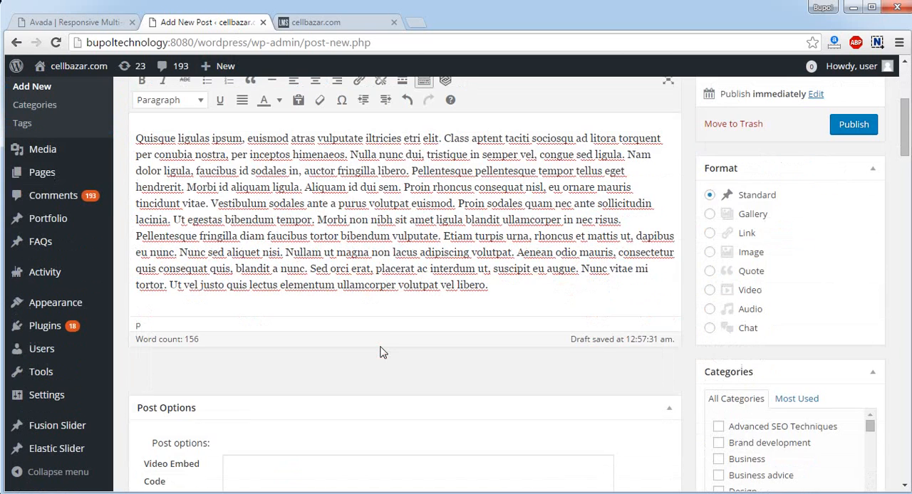
left_click(404, 186)
key("Return")
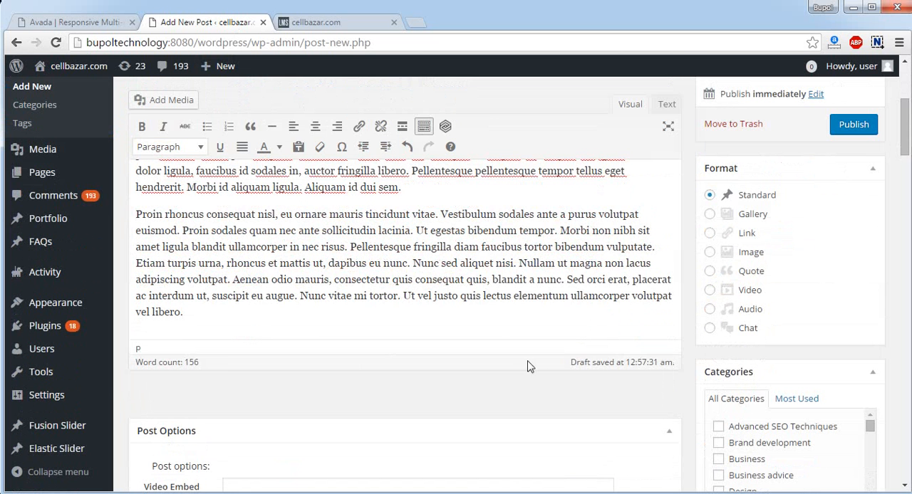
Examine the Video Embed Code, Select Sidebar and Sidebar Position settings in the post options
scroll(529, 366, "up", 2)
scroll(535, 362, "down", 5)
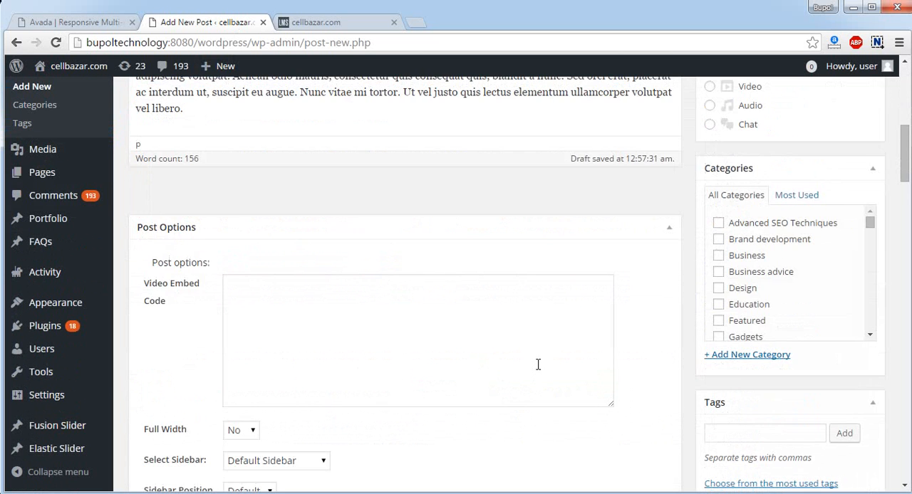
scroll(512, 359, "down", 1)
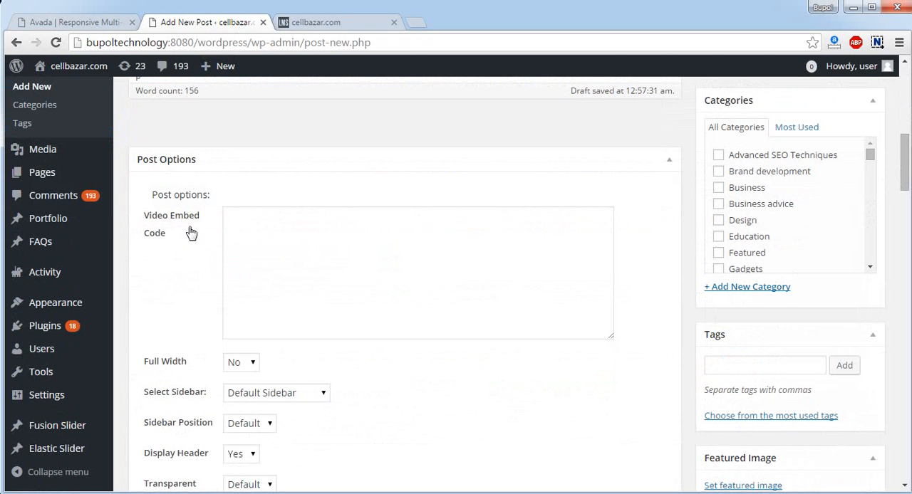
left_click(343, 295)
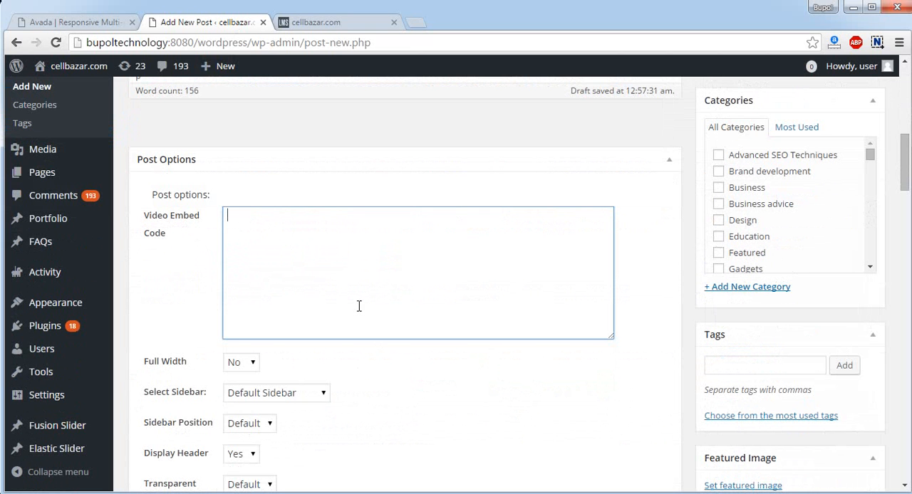
scroll(319, 277, "down", 2)
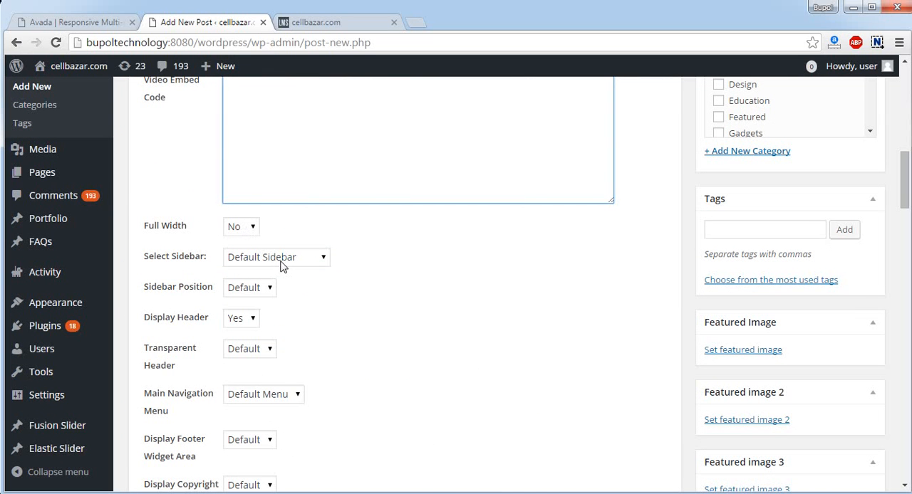
left_click(281, 265)
left_click(301, 261)
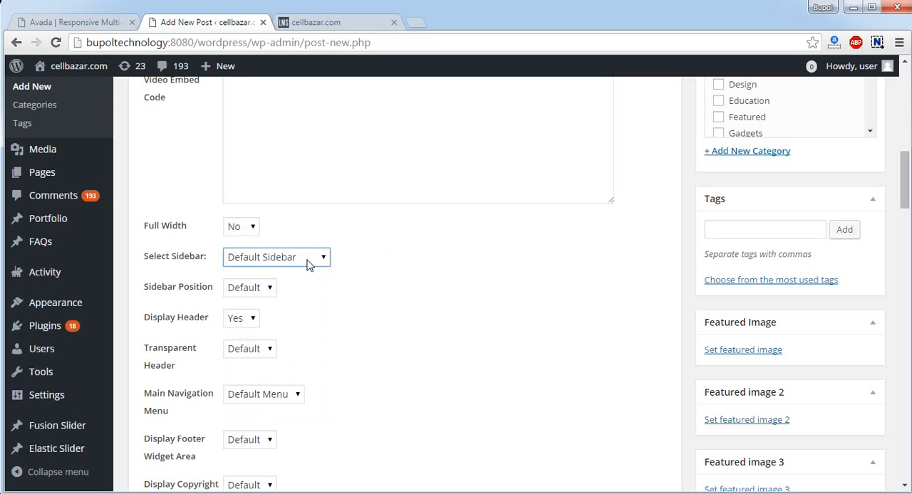
left_click(247, 295)
left_click(249, 298)
left_click(249, 296)
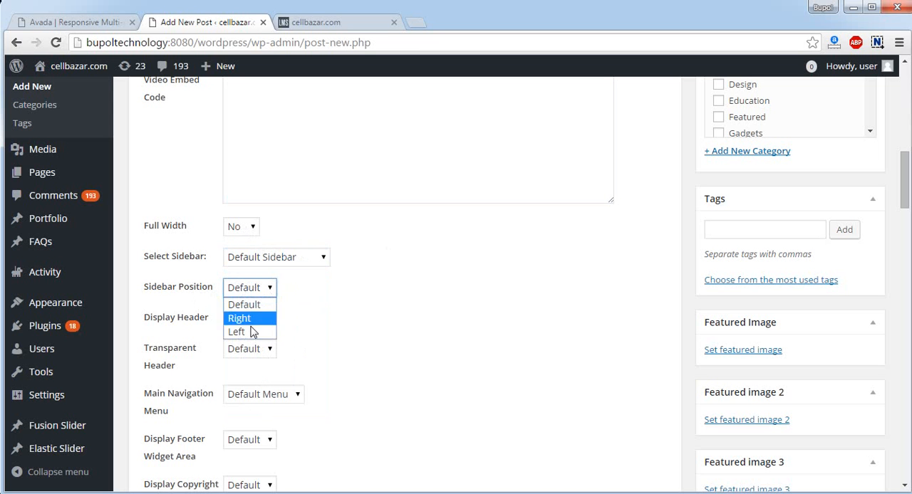
left_click(424, 307)
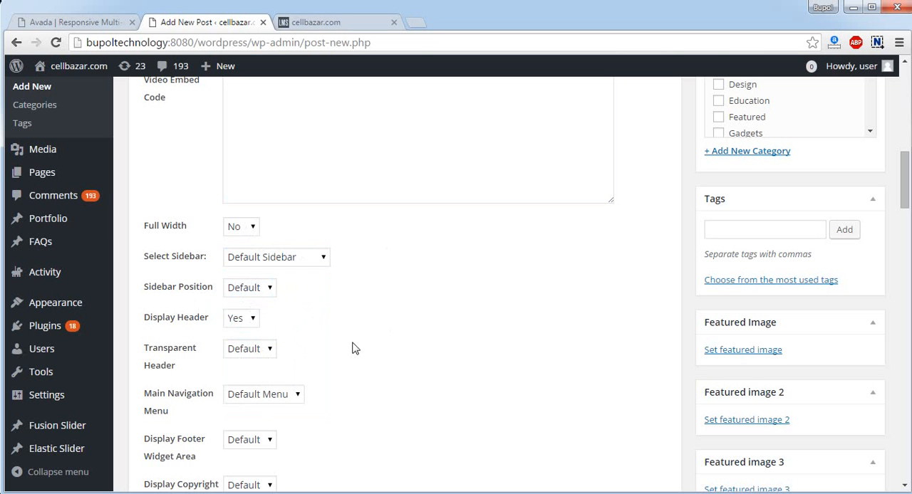
Try the Display Header option with No and restore it to Yes
left_click(247, 324)
left_click(241, 350)
left_click(241, 326)
left_click(241, 333)
Review the available choices for Main Navigation Menu and Display Copyright Area in the post options
scroll(340, 354, "down", 2)
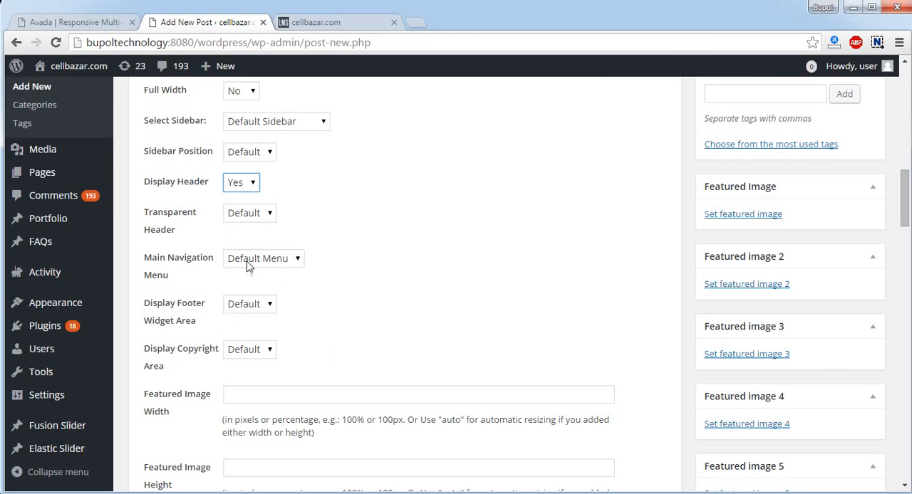
left_click(290, 263)
left_click(290, 263)
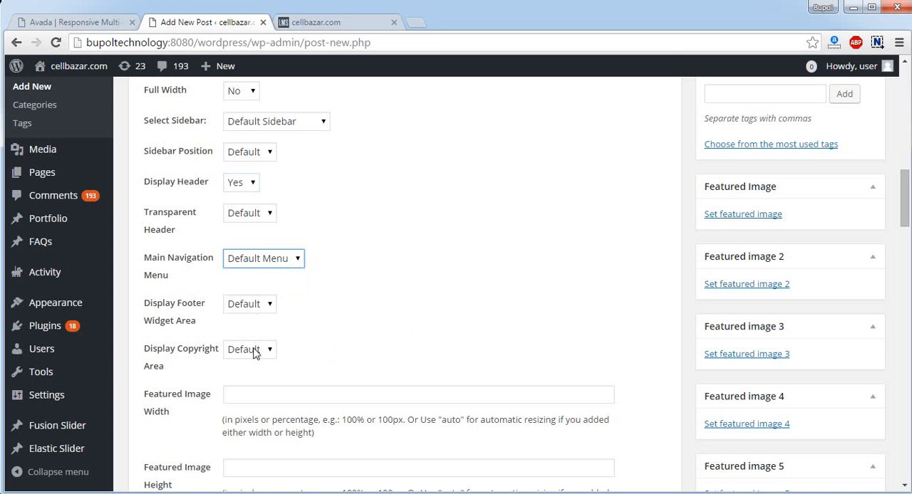
left_click(253, 357)
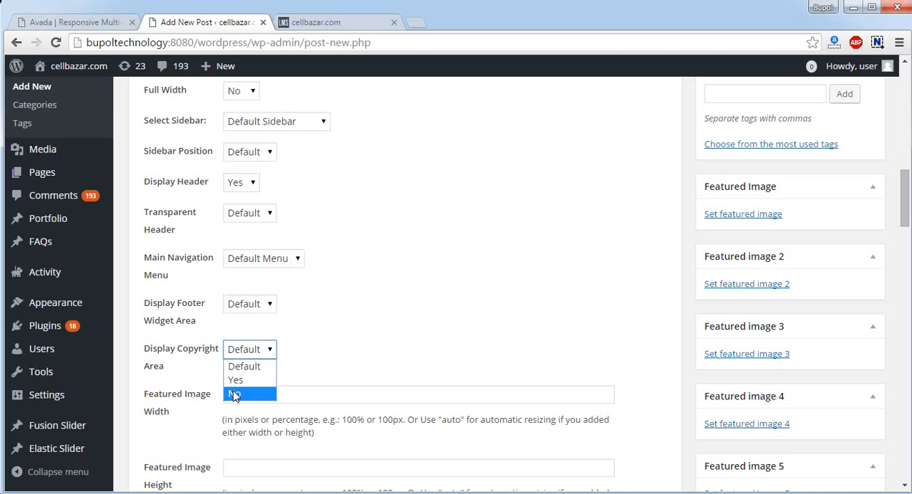
Examine the footer and its copyright area on the site's public front page
left_click(347, 23)
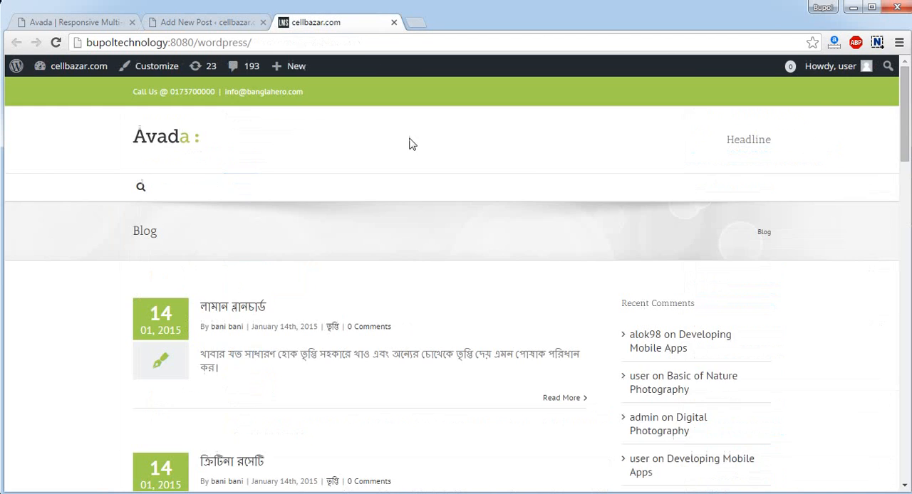
scroll(532, 344, "down", 10)
scroll(532, 344, "down", 5)
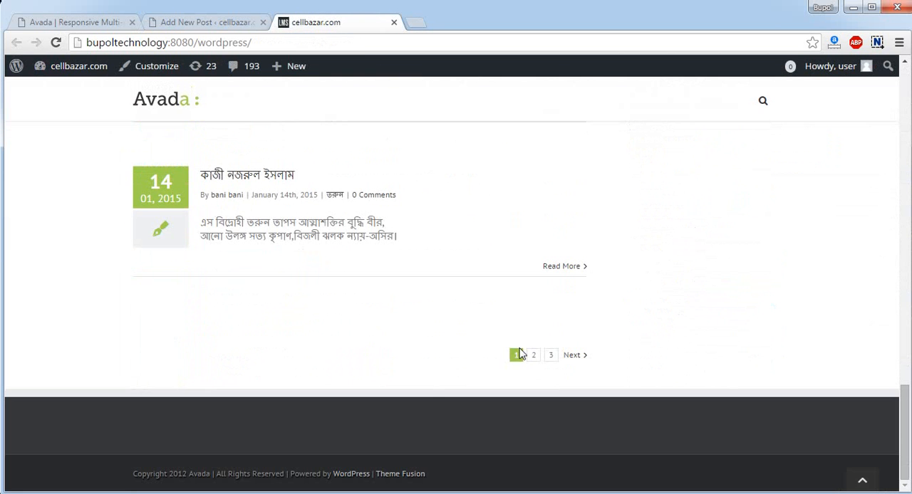
scroll(419, 331, "up", 5)
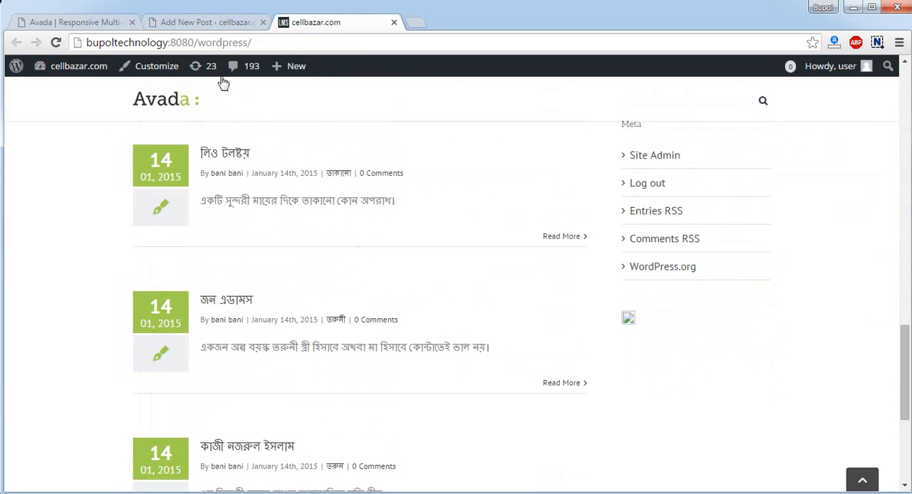
Return to the post being written and examine the Featured Image Width and Featured Image Height options
left_click(210, 22)
scroll(341, 286, "down", 4)
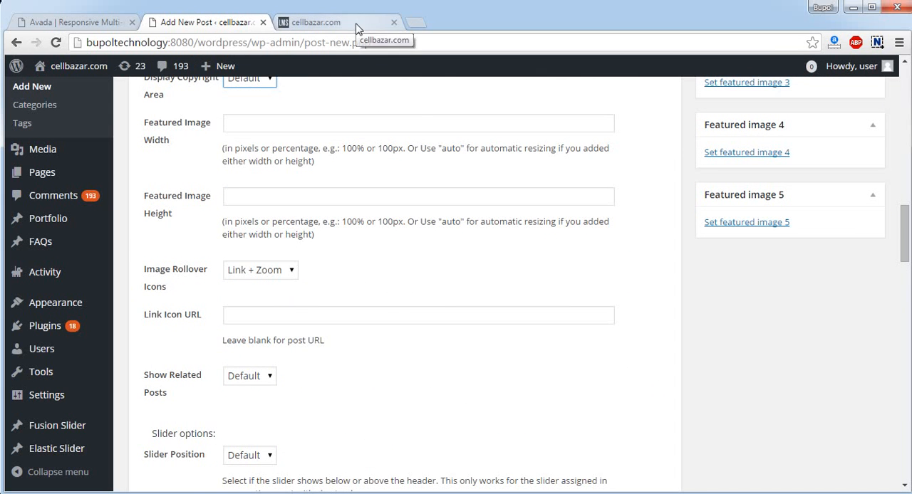
scroll(266, 227, "up", 2)
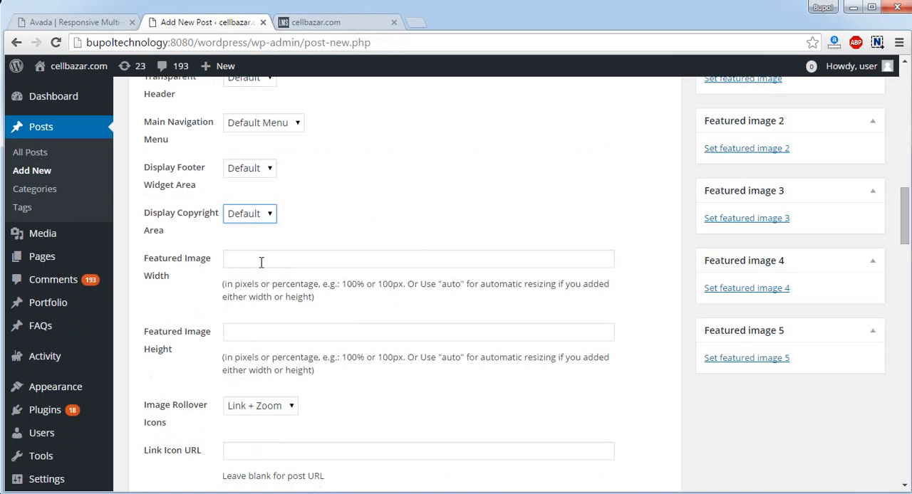
left_click(338, 262)
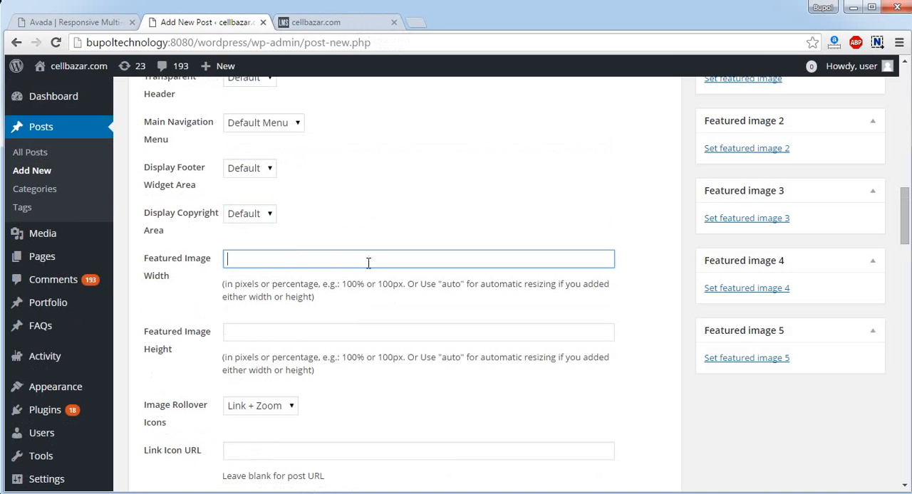
left_click(399, 287)
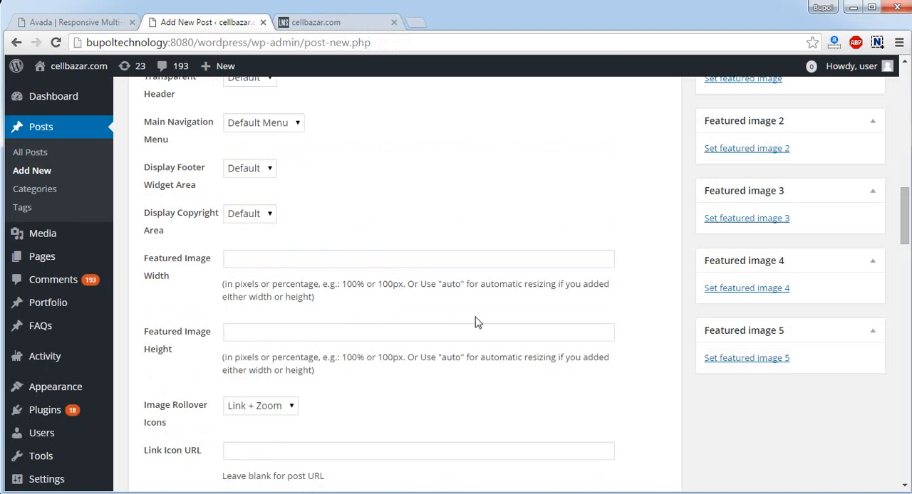
scroll(477, 322, "up", 4)
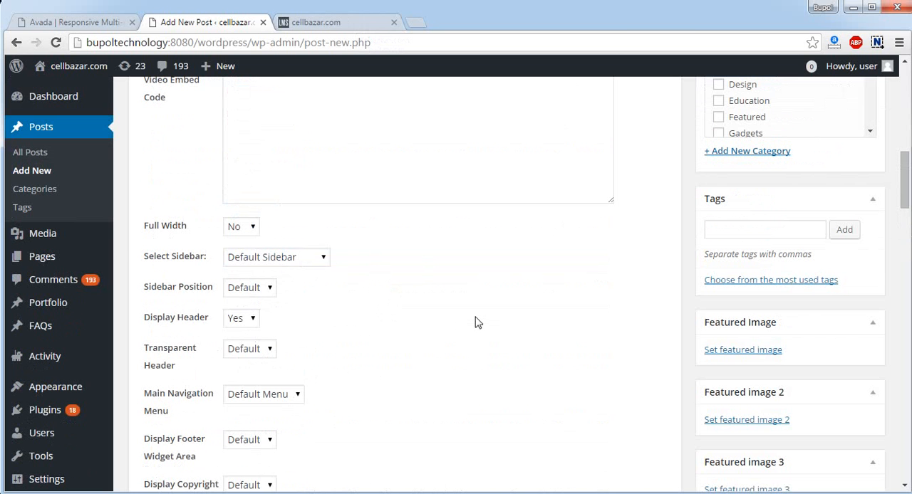
scroll(477, 323, "down", 4)
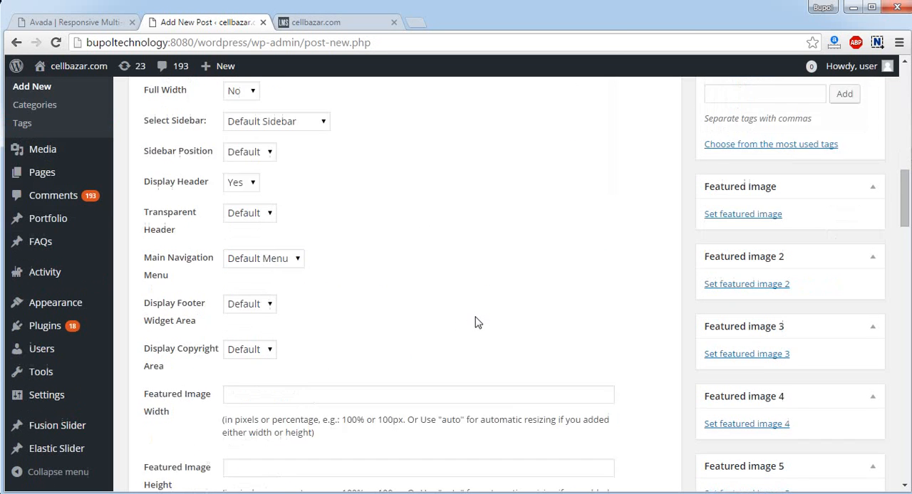
left_click(295, 335)
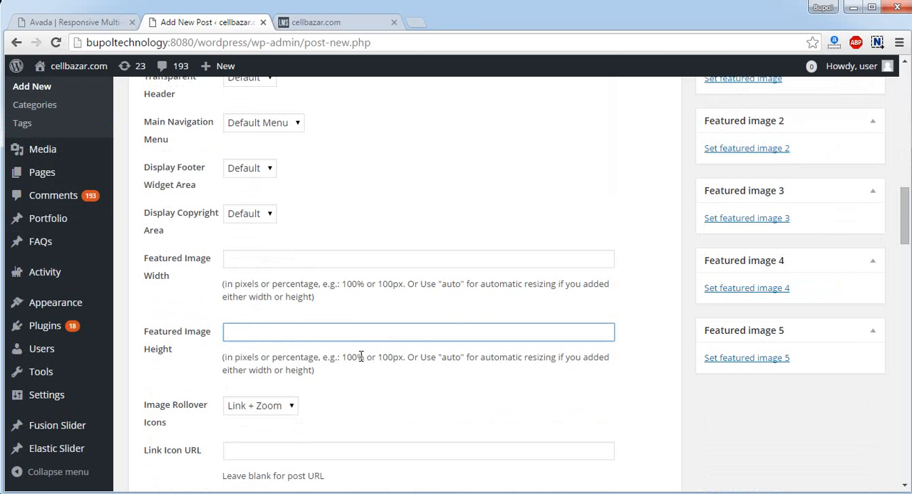
left_click_drag(356, 357, 351, 358)
Publish the Demo Post
scroll(450, 352, "up", 10)
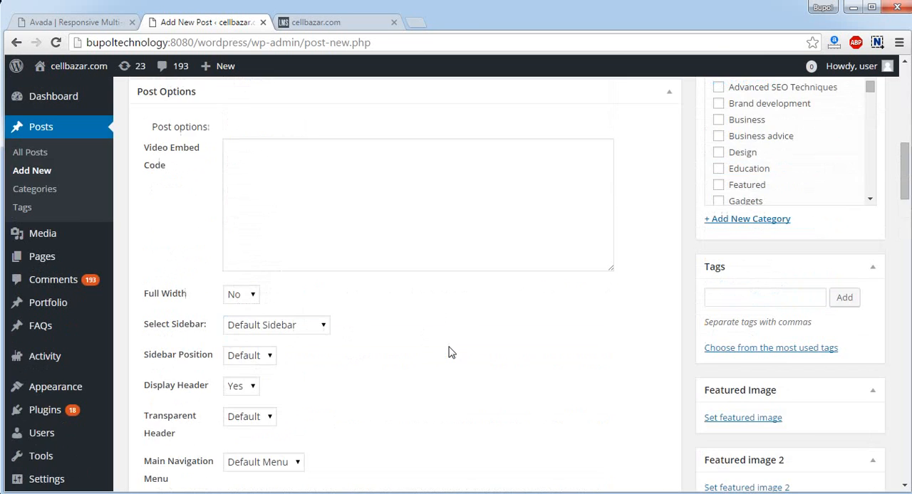
scroll(449, 346, "down", 2)
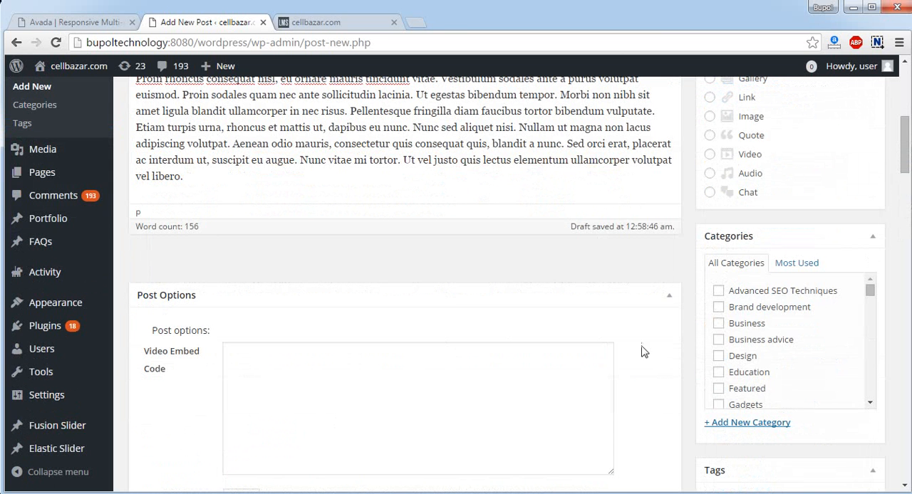
scroll(763, 326, "down", 3)
scroll(621, 328, "up", 4)
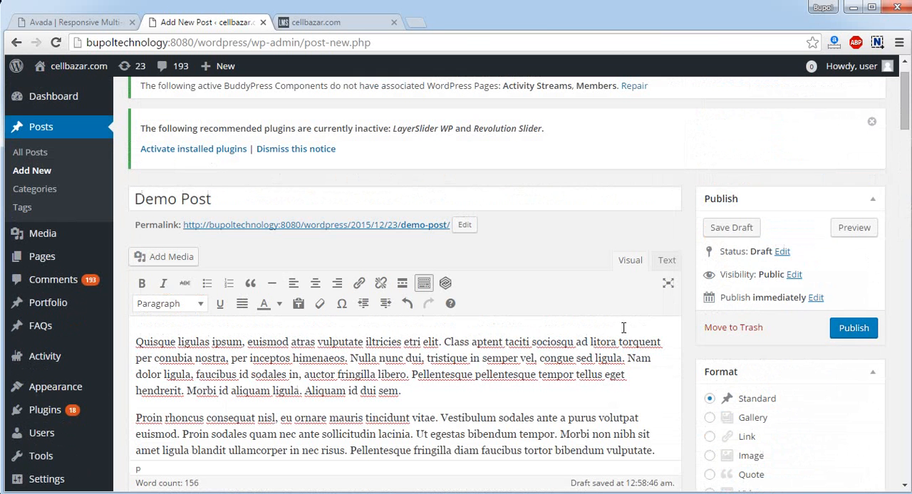
left_click(858, 340)
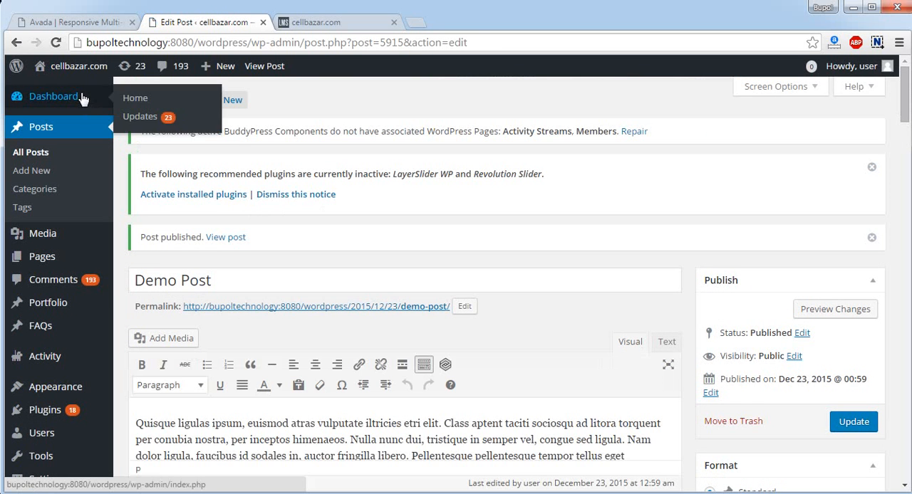
Reload the public blog page, examine the Demo Post's full page, and return to the blog listing
left_click(320, 22)
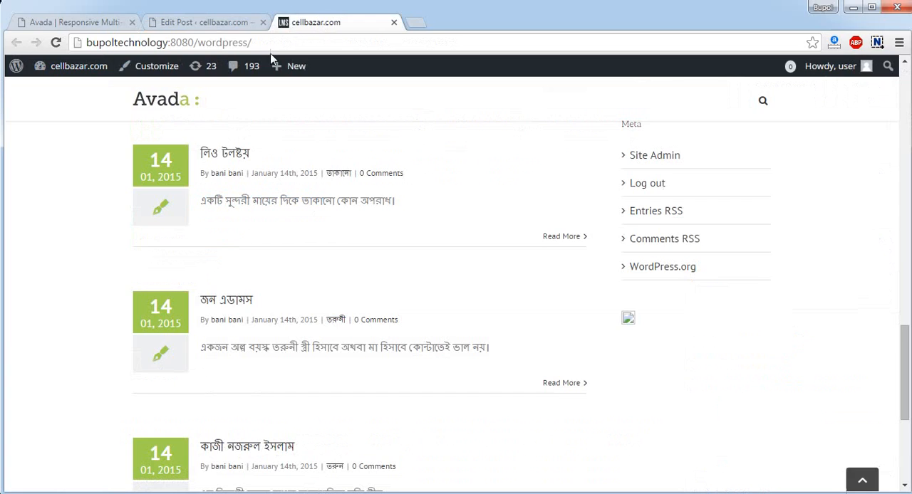
left_click(56, 42)
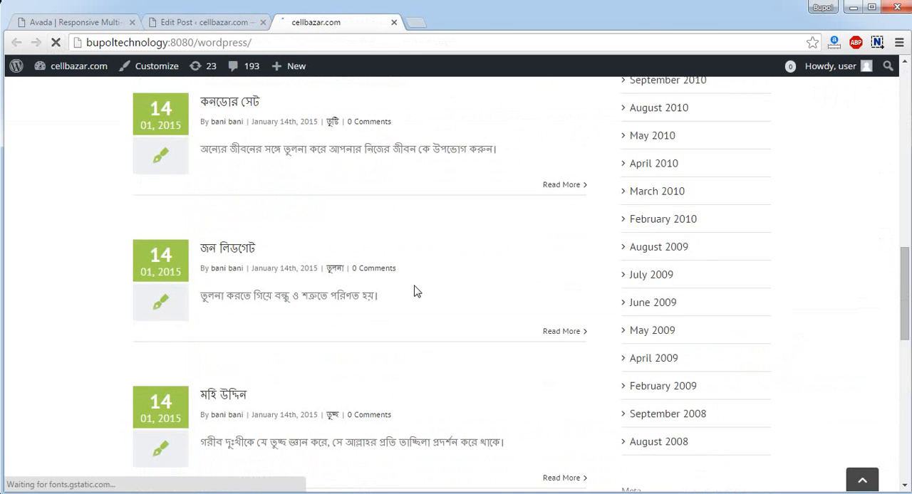
scroll(417, 292, "up", 15)
scroll(416, 292, "down", 2)
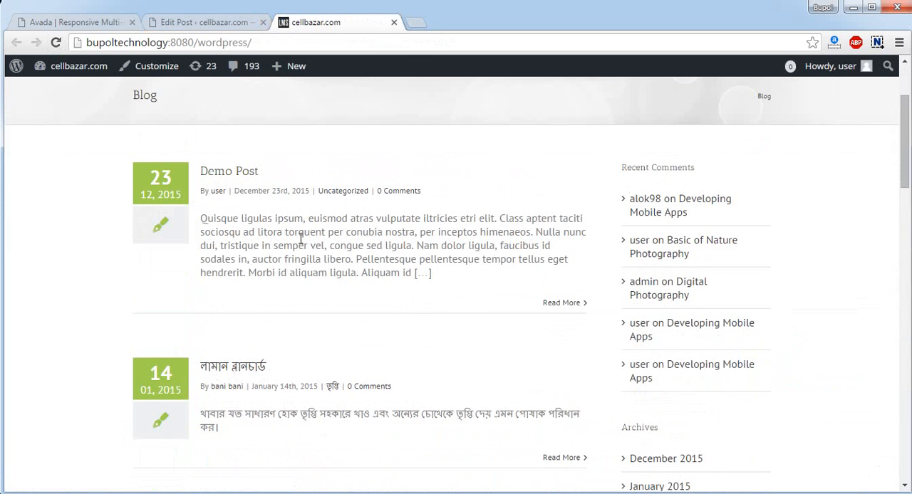
left_click(578, 306)
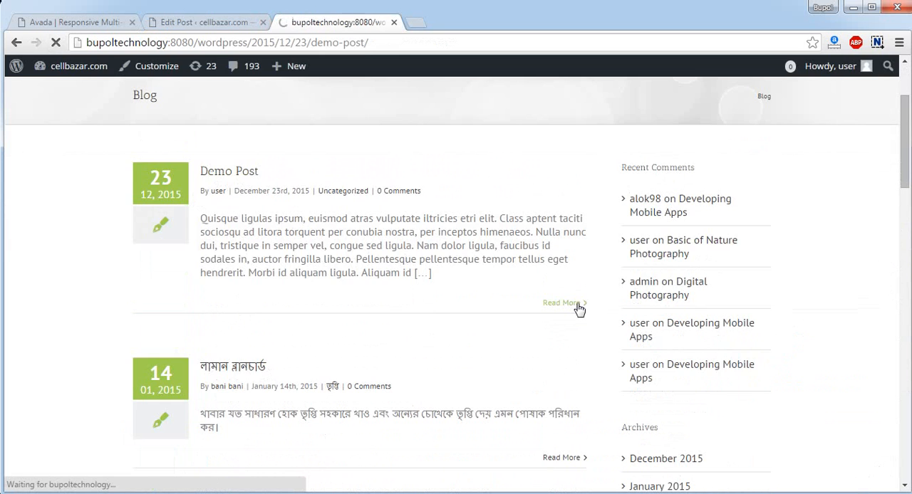
scroll(449, 299, "down", 6)
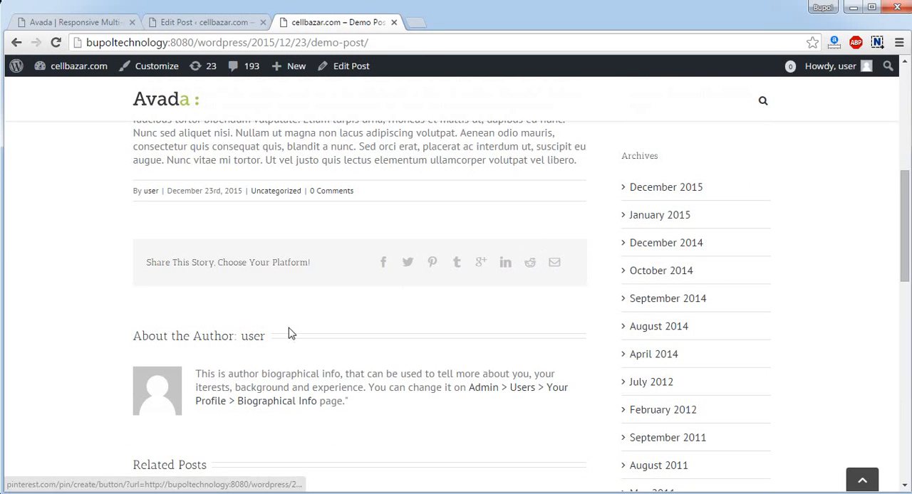
left_click(17, 43)
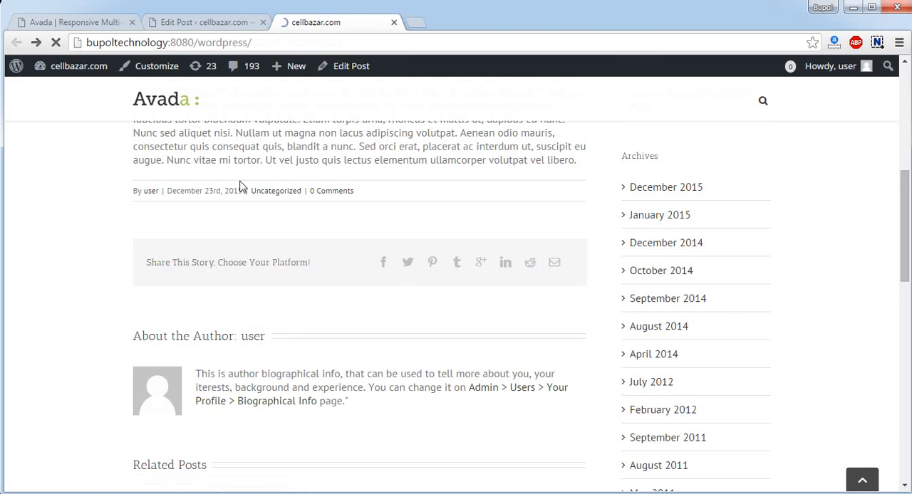
scroll(371, 326, "down", 2)
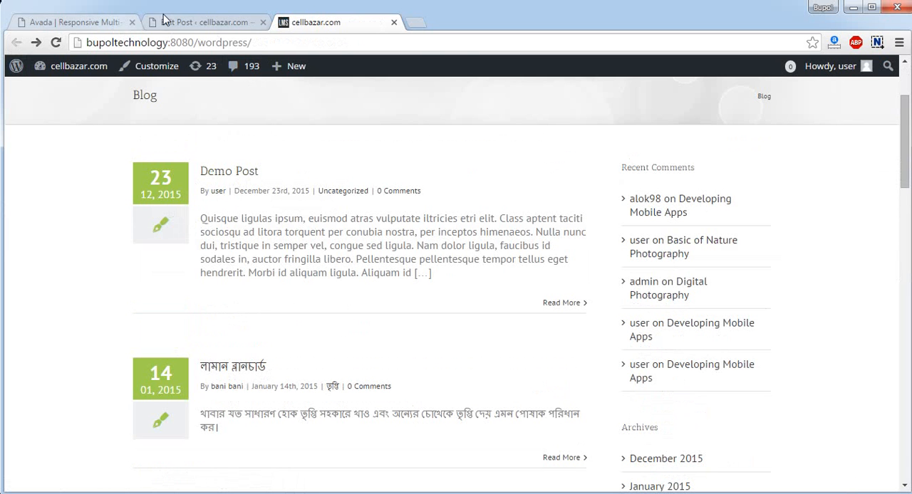
Set dell_inspiron_17r_1-4.jpg from the Media Library as the Demo Post's featured image
left_click(200, 23)
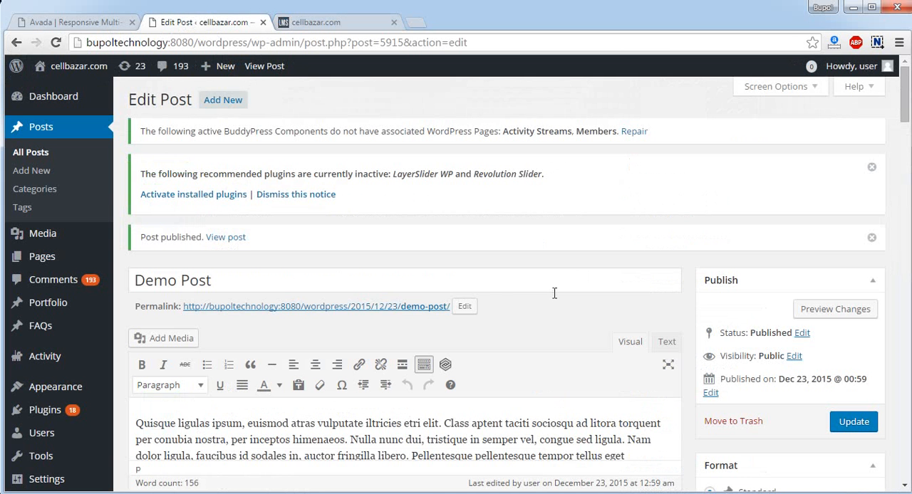
scroll(553, 291, "down", 4)
scroll(786, 322, "down", 2)
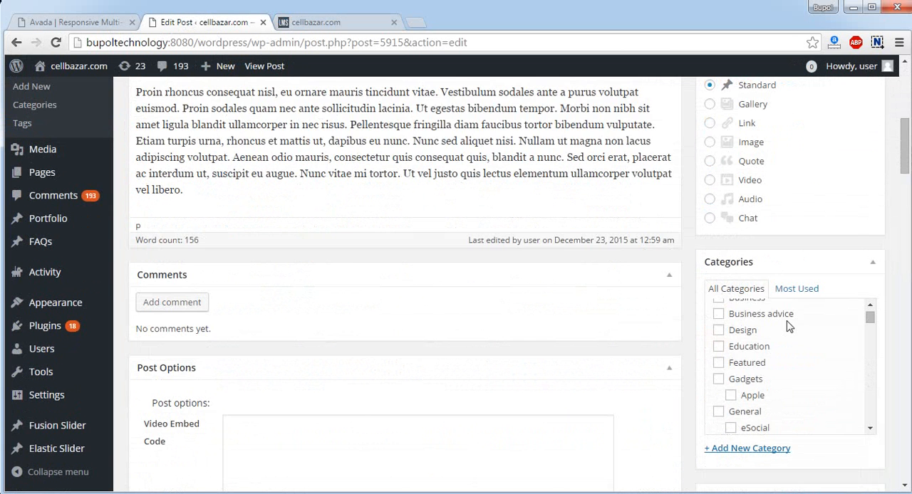
scroll(788, 324, "up", 1)
scroll(875, 284, "down", 2)
scroll(873, 299, "down", 5)
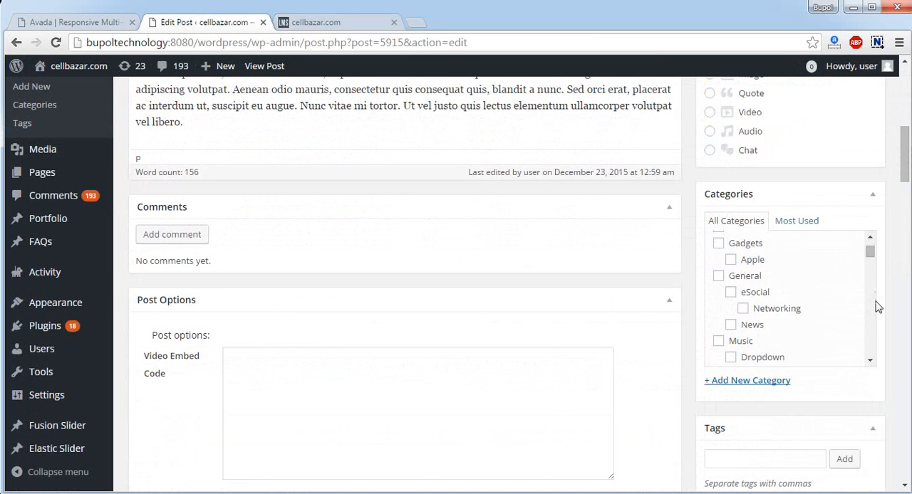
scroll(819, 385, "down", 3)
scroll(819, 384, "down", 1)
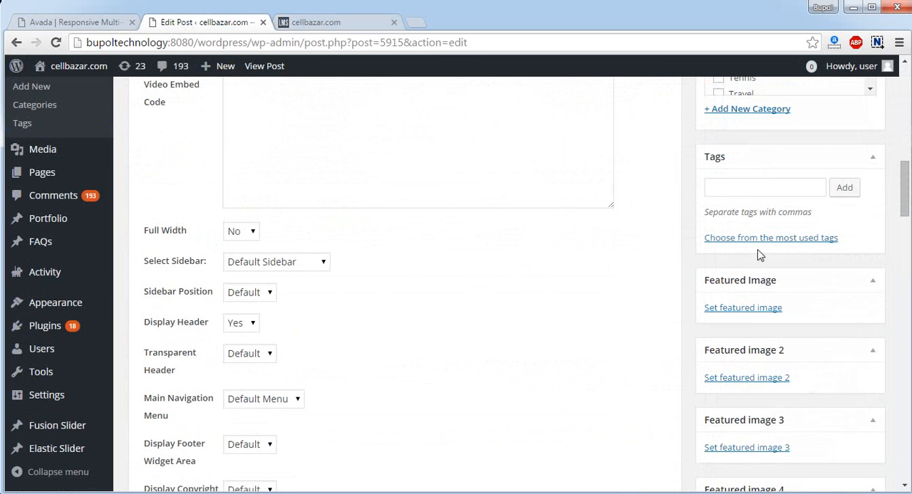
left_click(754, 311)
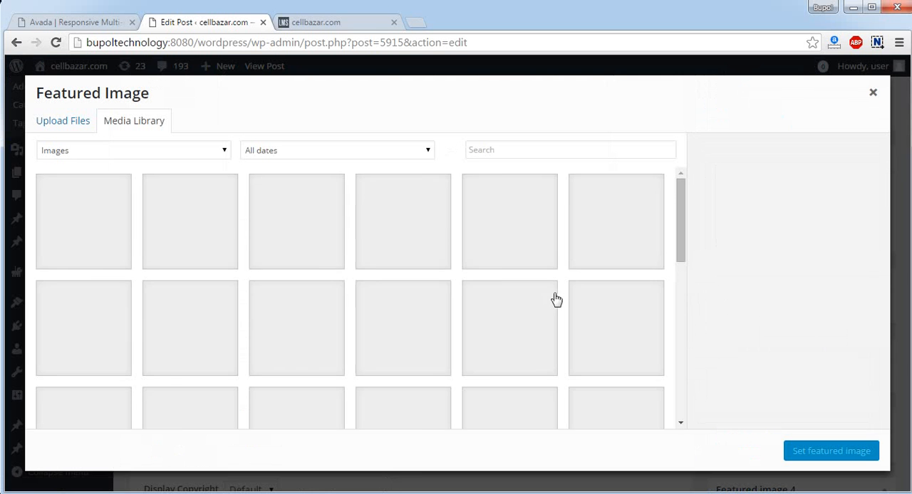
left_click(112, 237)
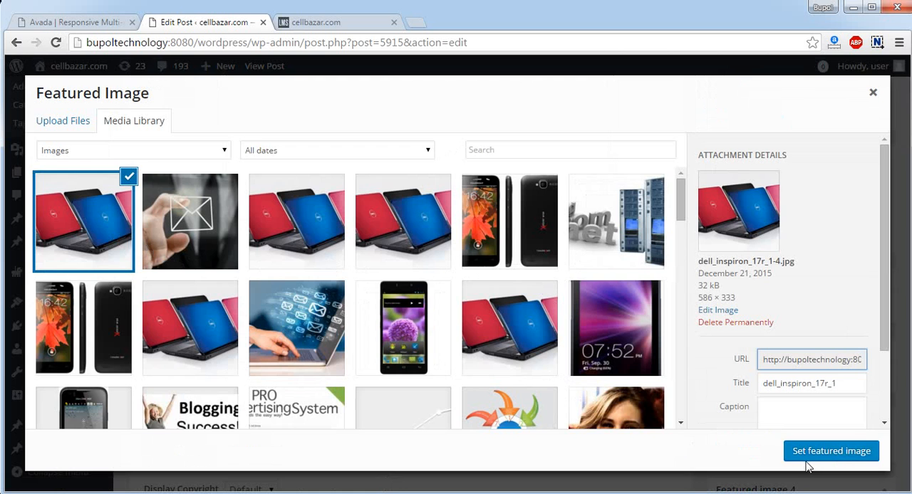
left_click(825, 452)
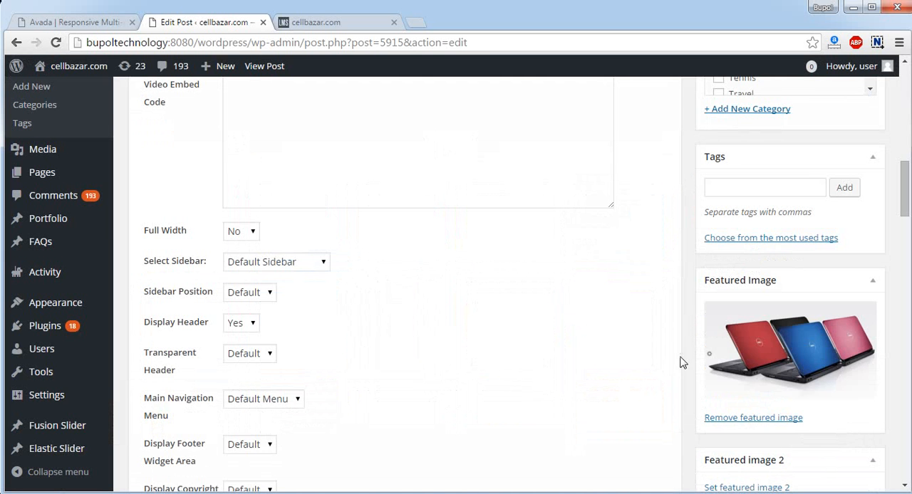
Update the published Demo Post to save its featured image
scroll(644, 284, "up", 3)
scroll(644, 283, "up", 3)
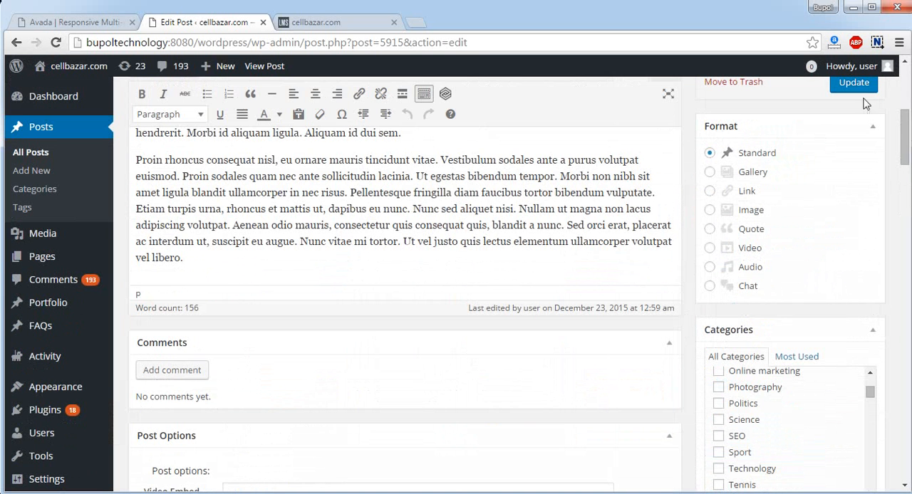
left_click(855, 84)
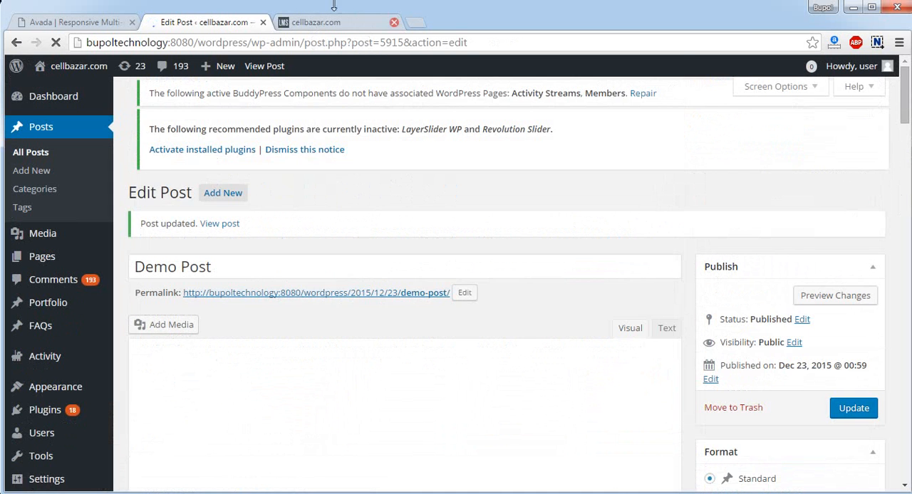
Reload the public blog page and examine the featured image in the listing and on the Demo Post's page
left_click(324, 23)
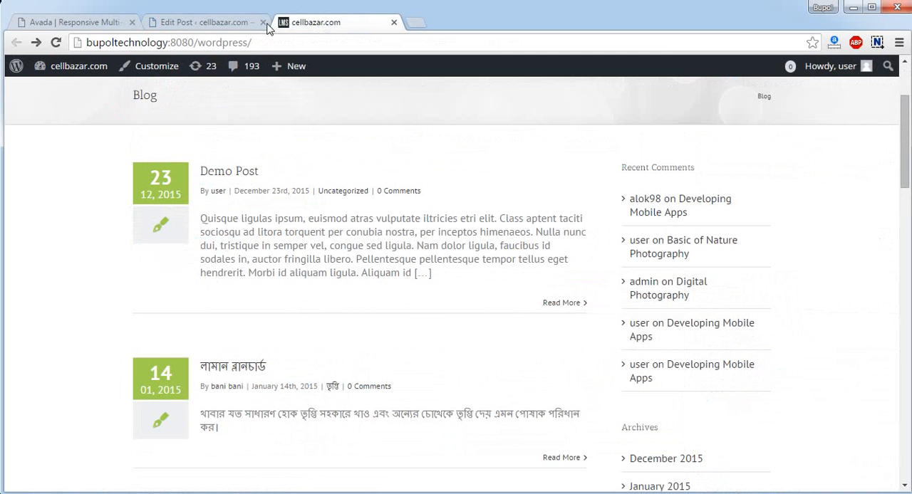
left_click(56, 44)
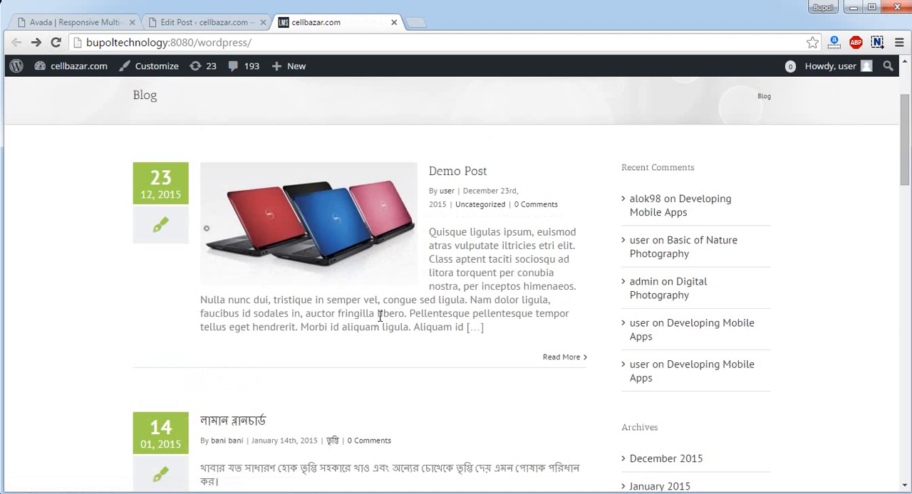
mouse_move(304, 268)
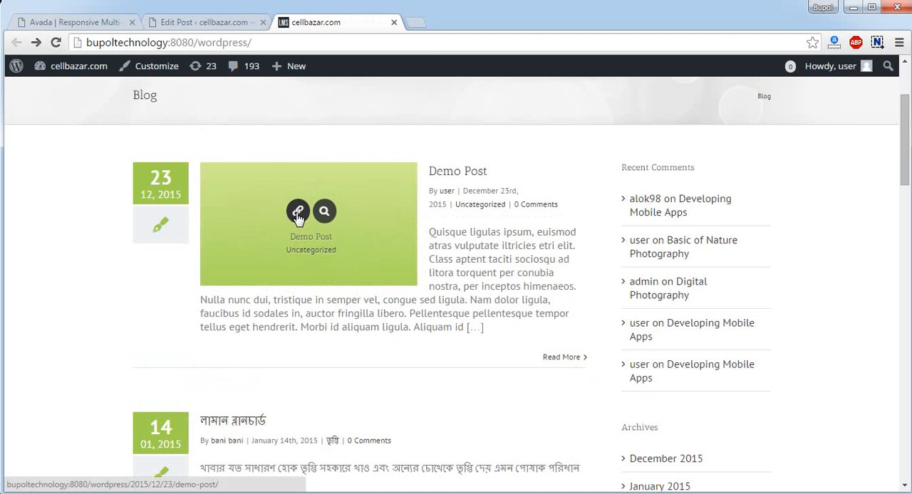
left_click(458, 174)
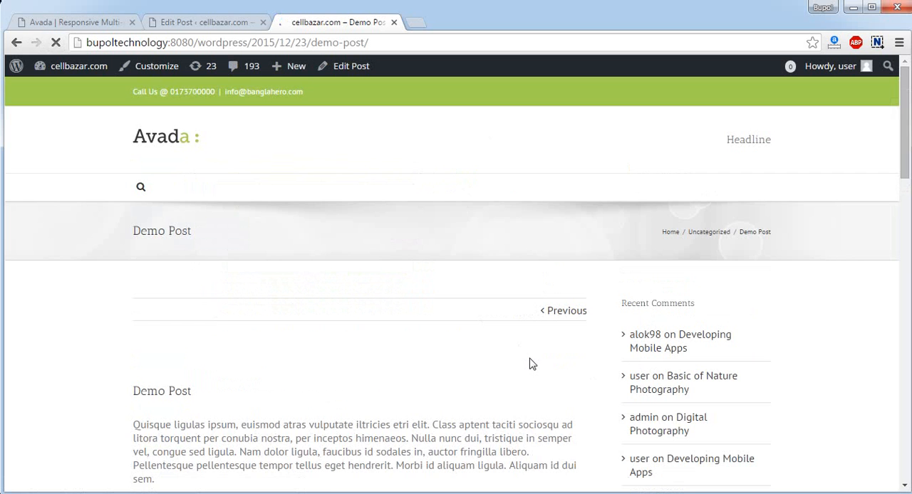
scroll(530, 364, "down", 3)
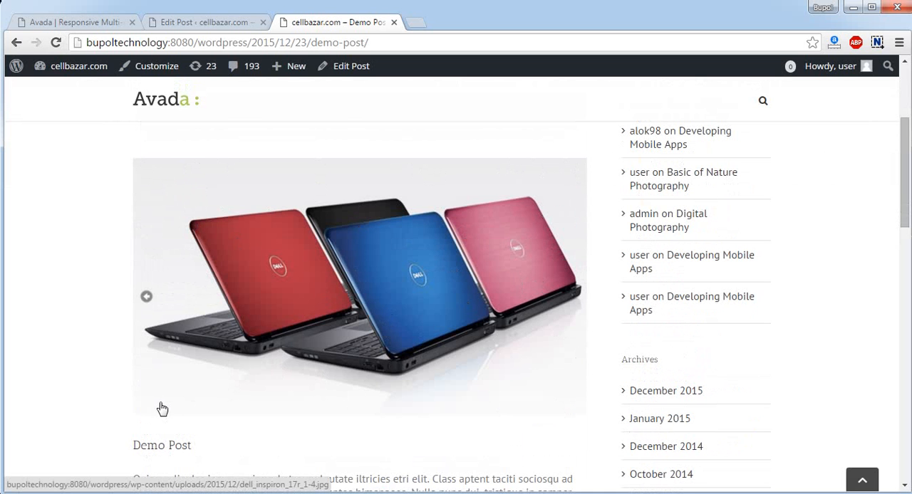
Set the Demo Post's Featured Image Height to 75% in its post options
left_click(228, 24)
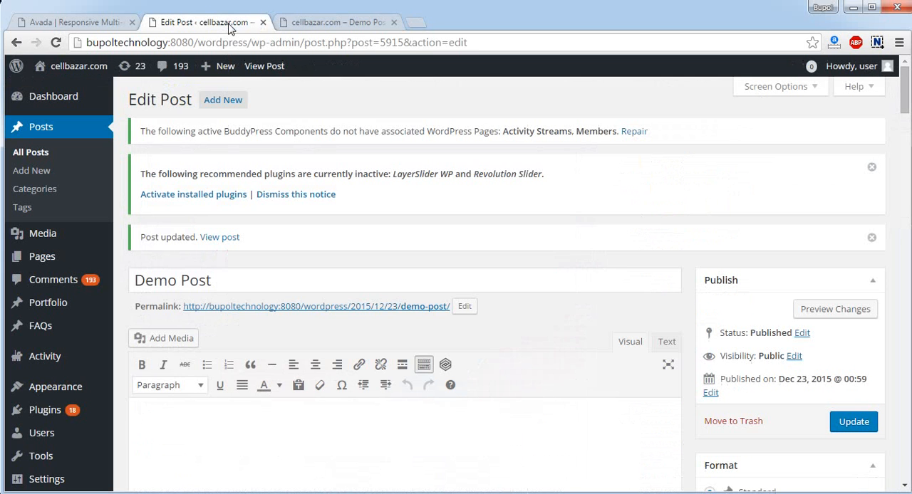
left_click(335, 24)
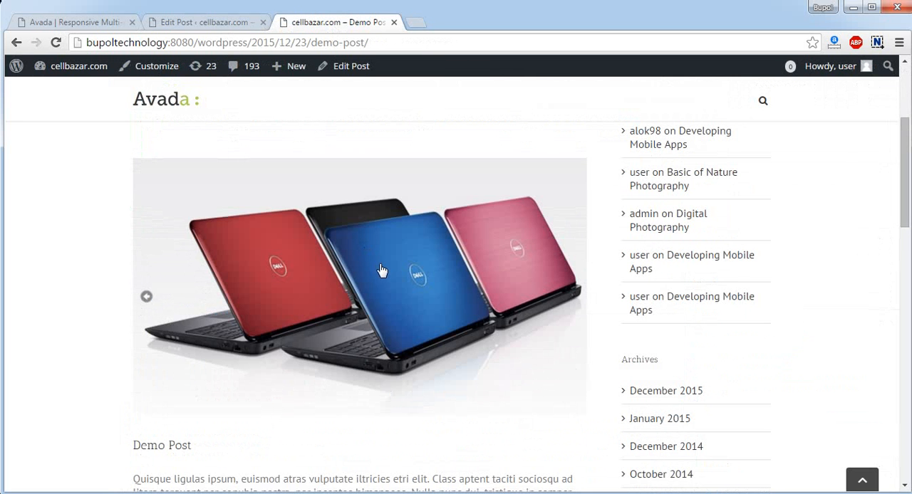
left_click(203, 22)
scroll(337, 335, "down", 15)
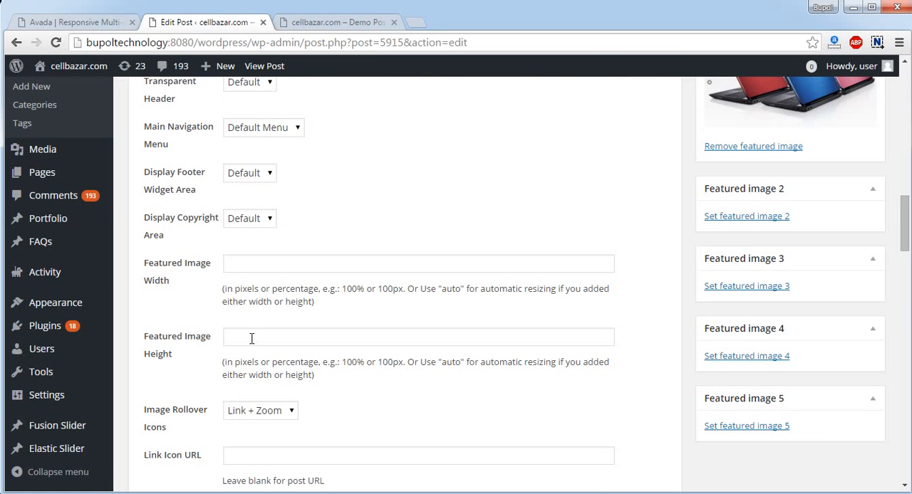
left_click(251, 339)
left_click(356, 364)
left_click(347, 335)
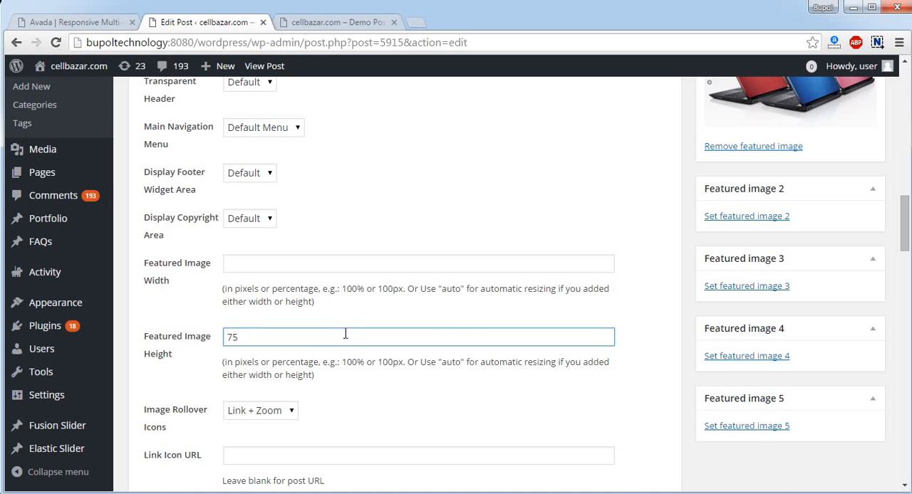
Update the published Demo Post to save its featured image height
scroll(845, 319, "up", 8)
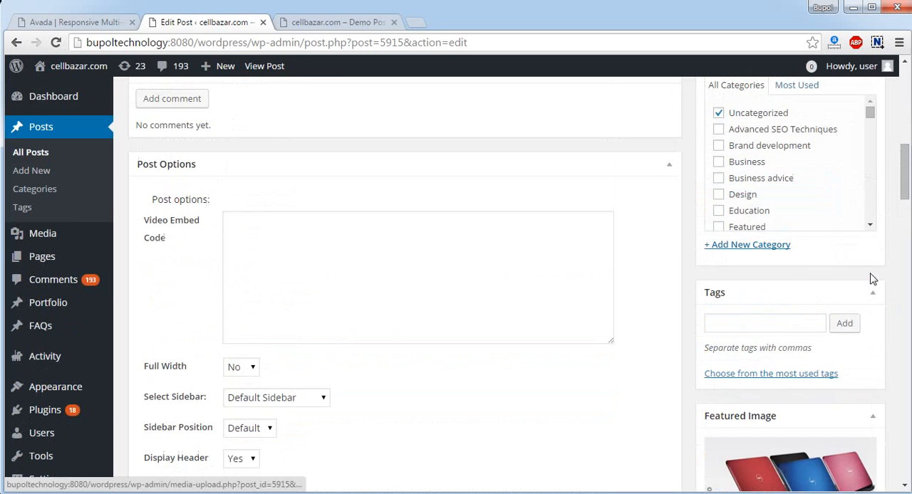
scroll(862, 241, "down", 1)
scroll(861, 240, "down", 2)
scroll(836, 135, "up", 1)
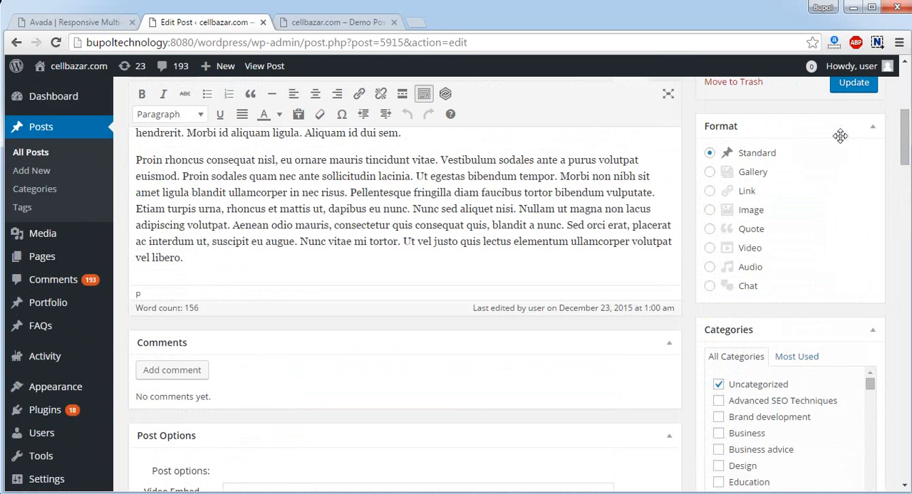
scroll(853, 141, "up", 3)
left_click(848, 225)
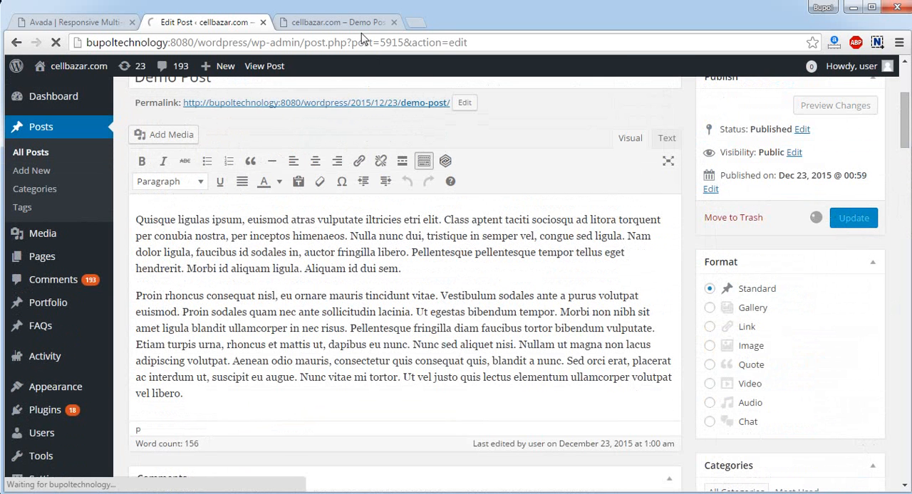
Reload the Demo Post's public page to check the featured image's height, and return to the post editor
left_click(341, 22)
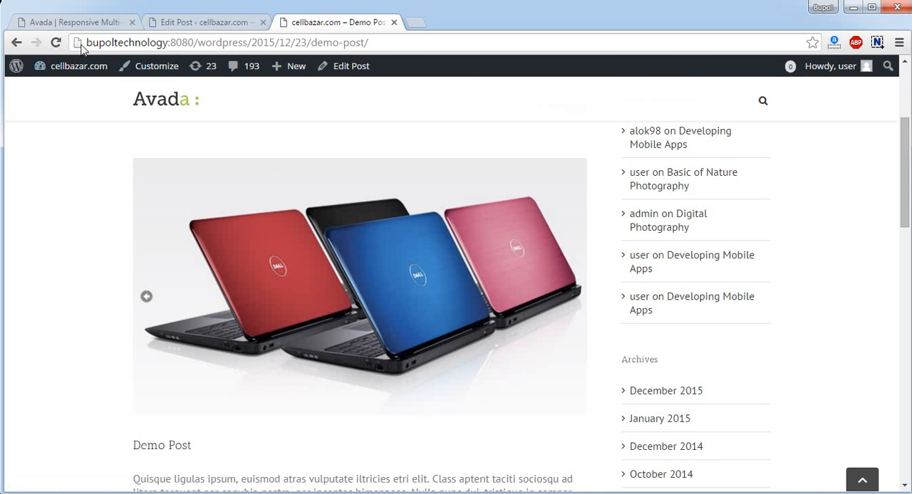
left_click(56, 43)
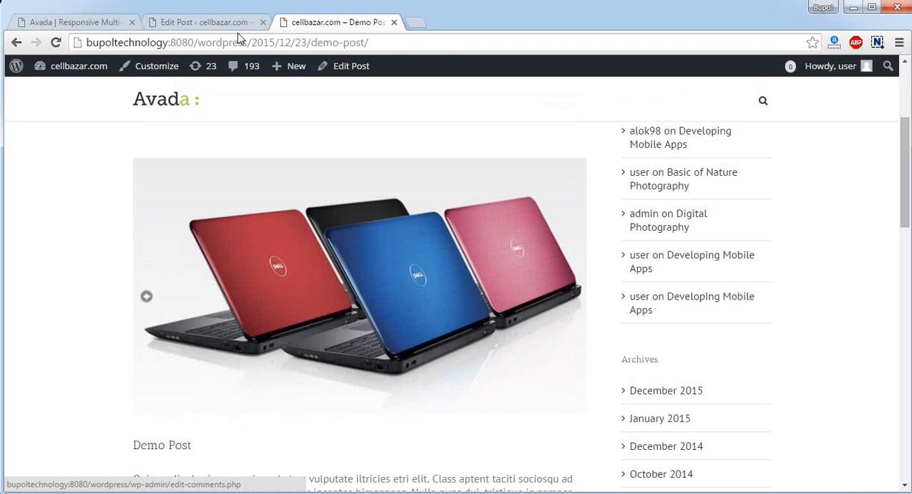
left_click(230, 25)
Set the email marketing 6 image from the Media Library as the Demo Post's featured image 2
scroll(507, 266, "down", 3)
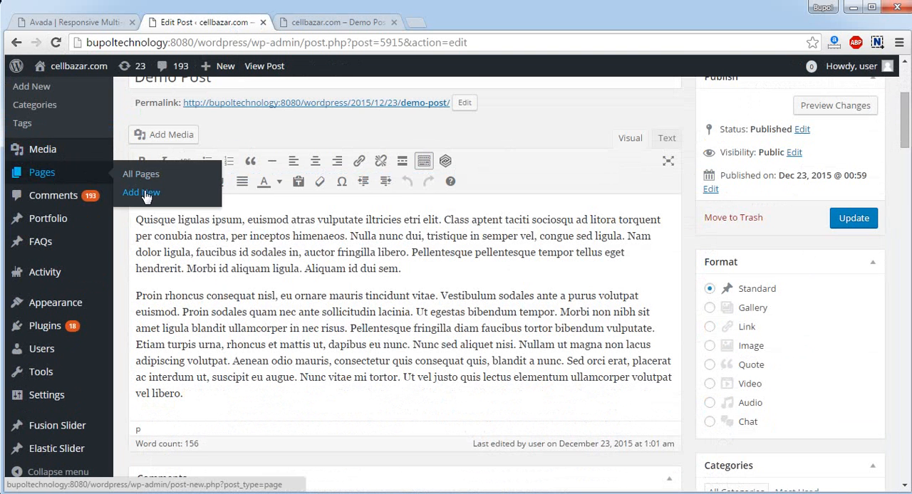
scroll(559, 272, "down", 12)
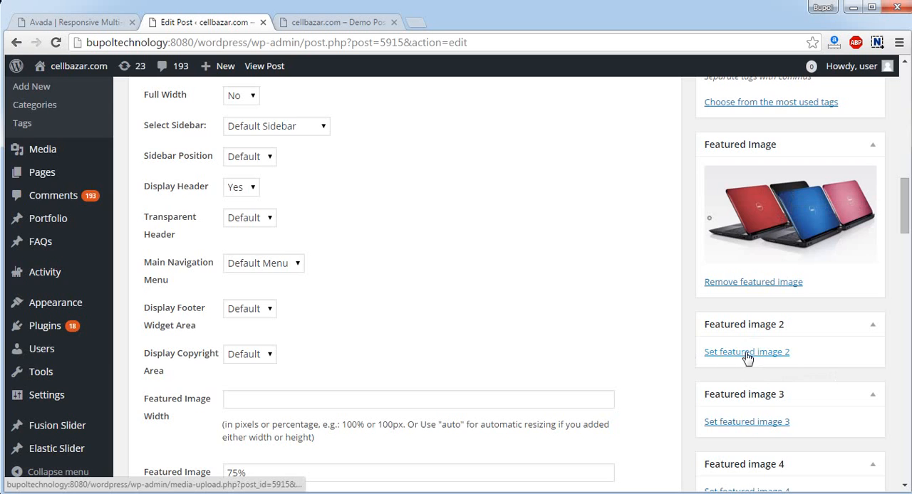
left_click(749, 357)
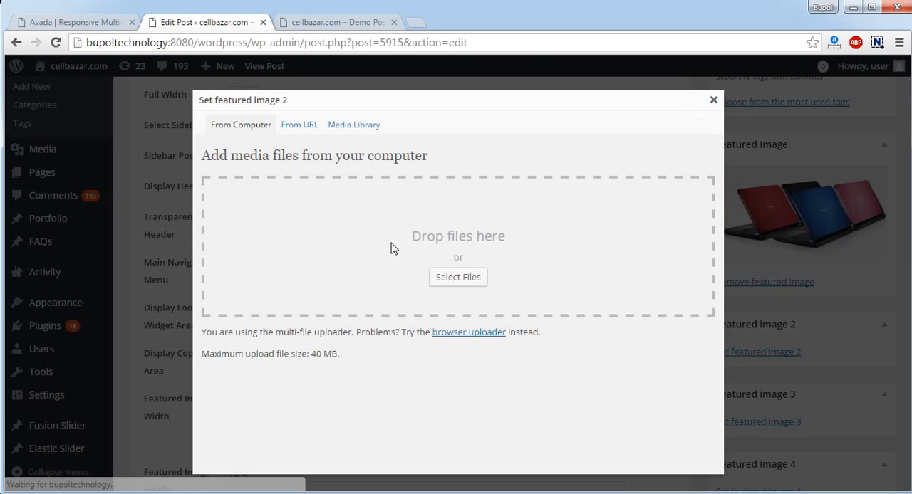
left_click(354, 127)
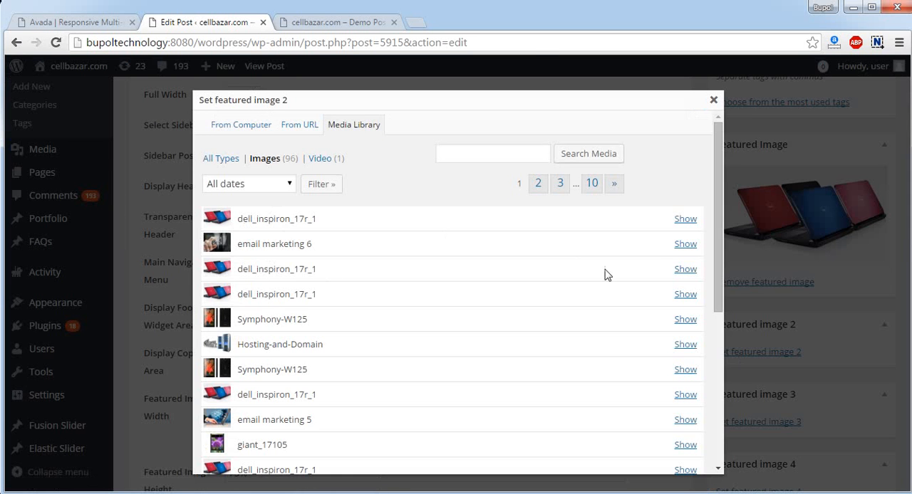
left_click(684, 245)
scroll(444, 340, "down", 3)
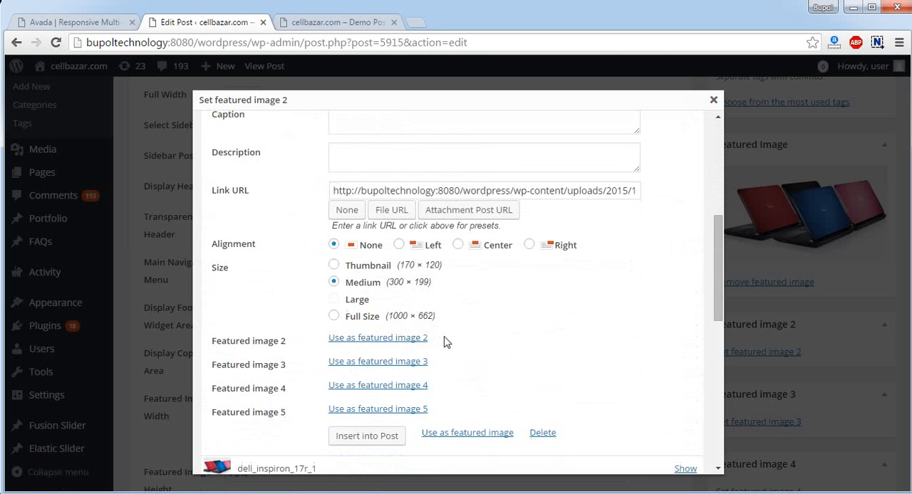
left_click(396, 340)
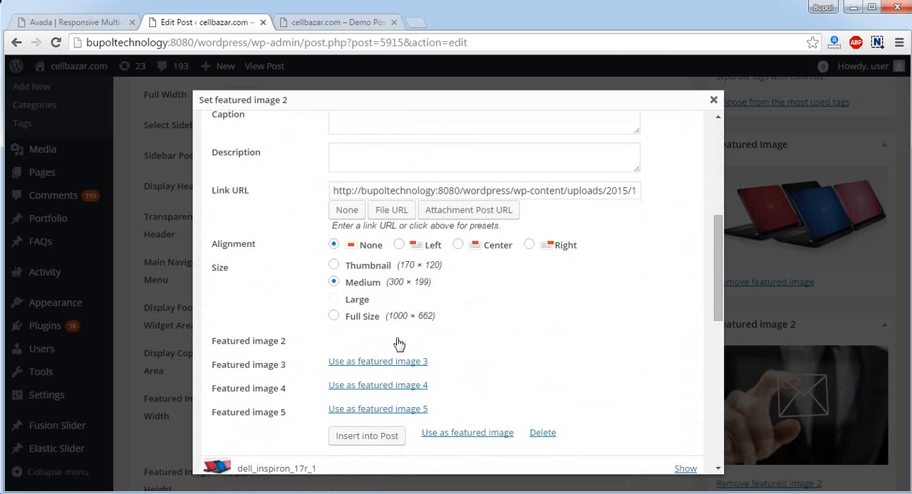
scroll(456, 368, "down", 1)
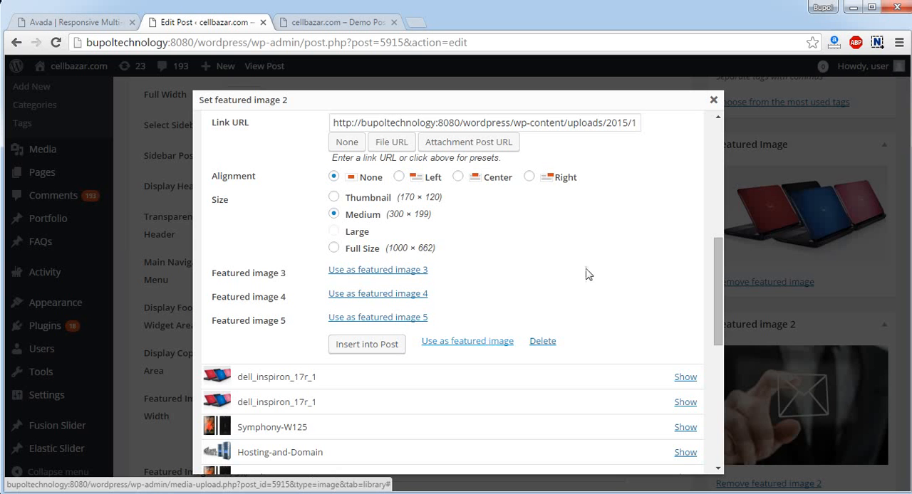
left_click(713, 99)
Update the published Demo Post to save its second featured image
scroll(678, 325, "down", 2)
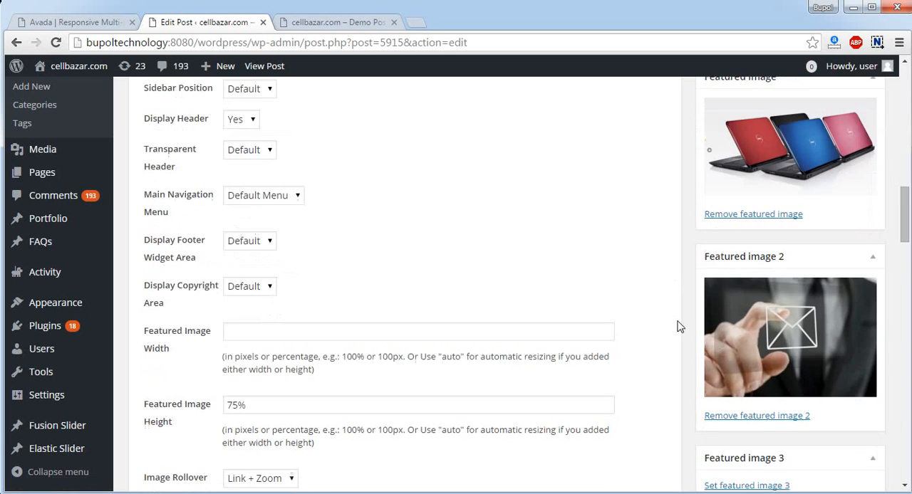
scroll(745, 325, "up", 10)
scroll(746, 329, "up", 3)
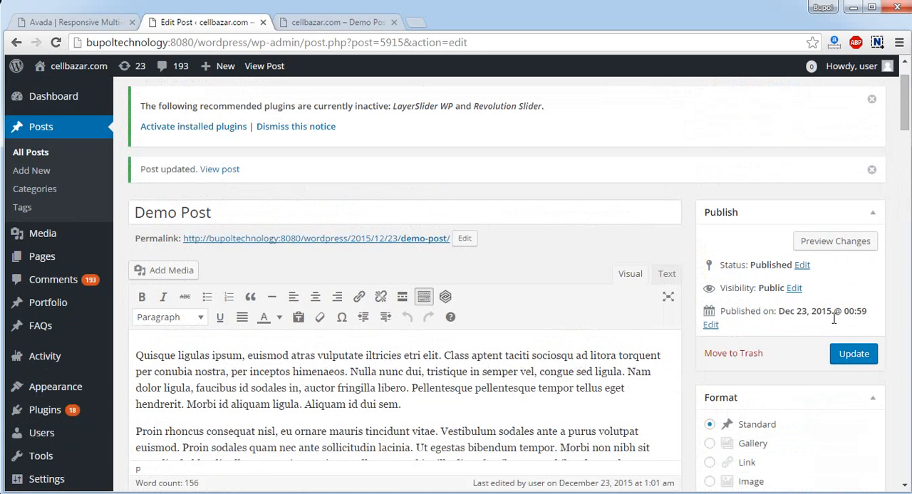
left_click(846, 354)
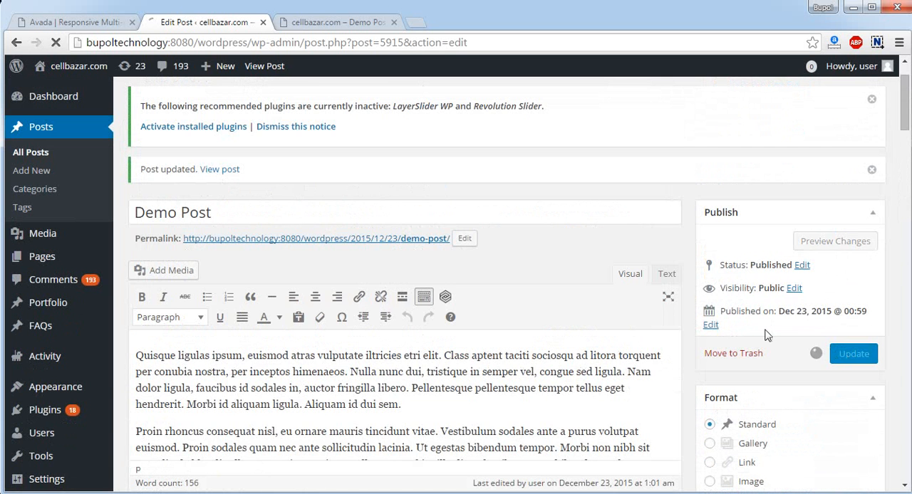
Reload the Demo Post's public page, go to the blog listing, and flip through the post's featured image slideshow
left_click(308, 24)
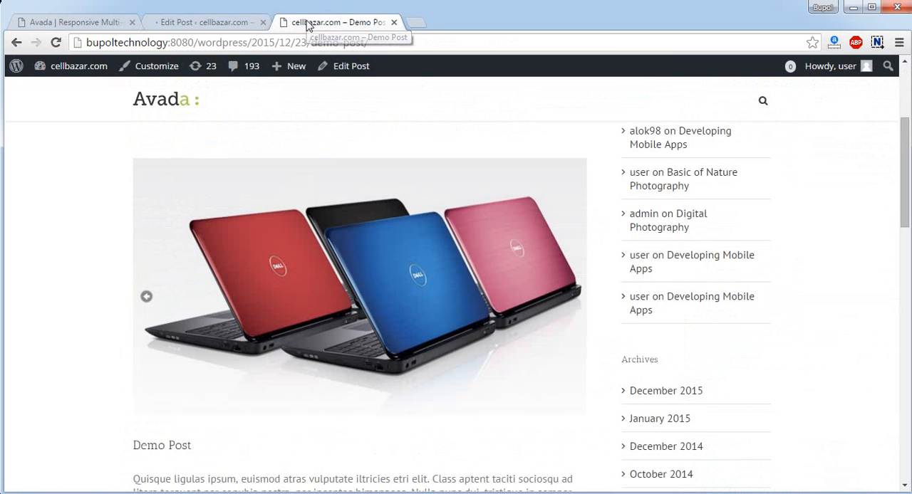
key("F5")
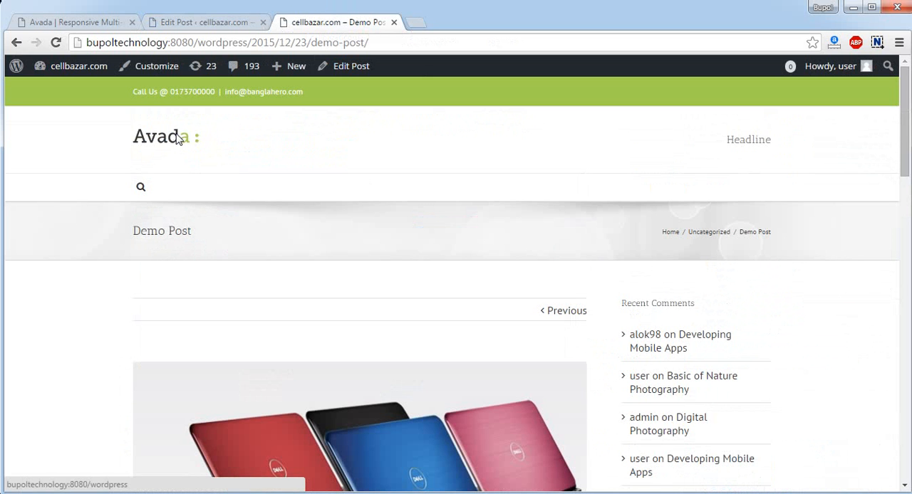
left_click(182, 146)
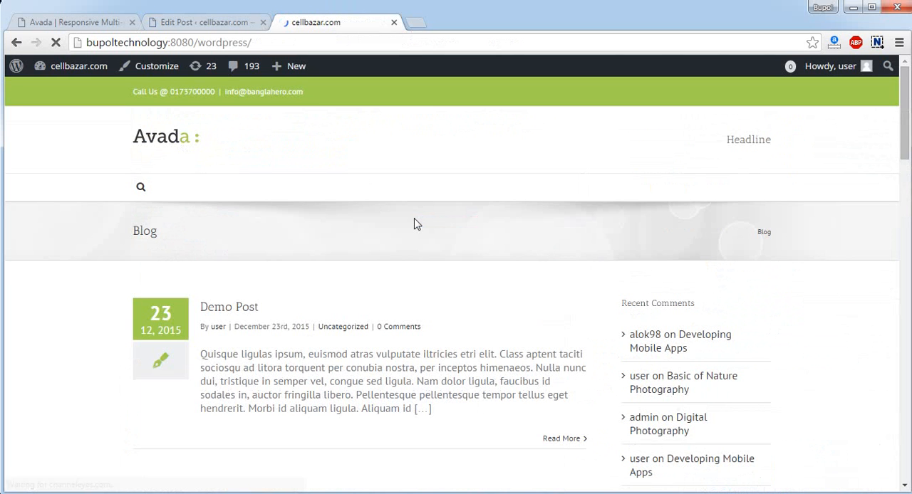
scroll(417, 225, "down", 2)
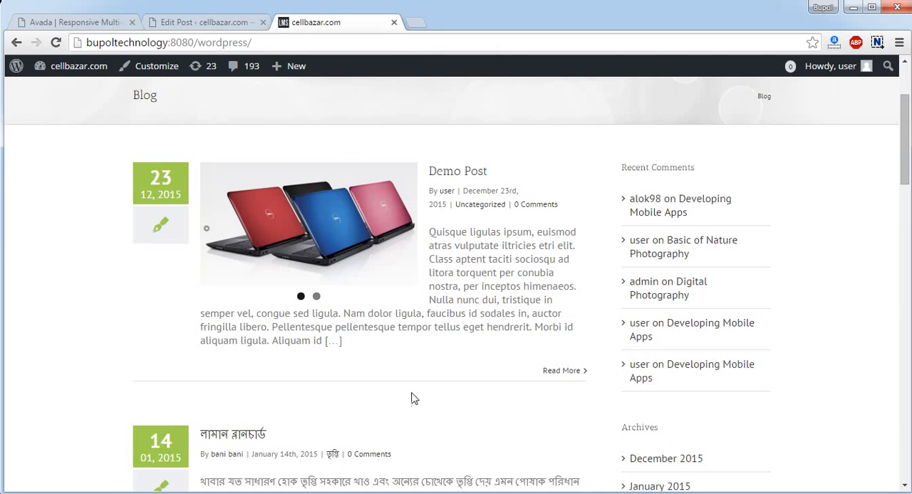
left_click(316, 297)
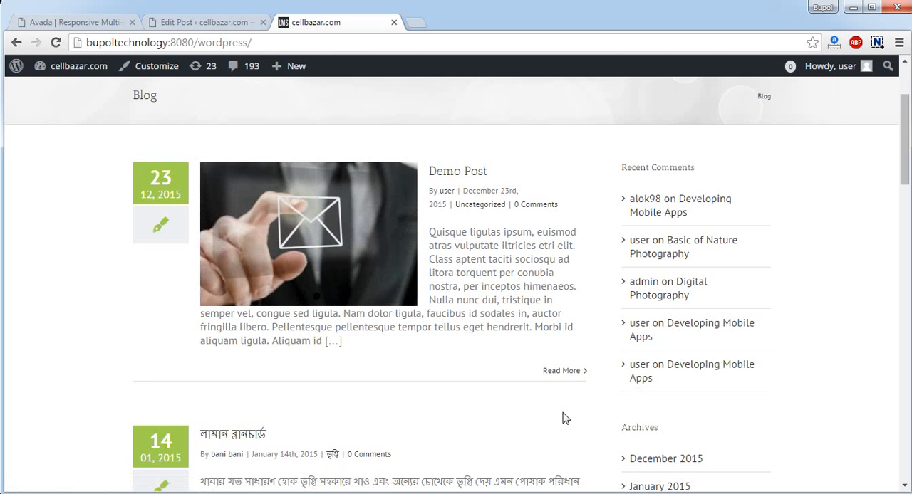
mouse_move(299, 300)
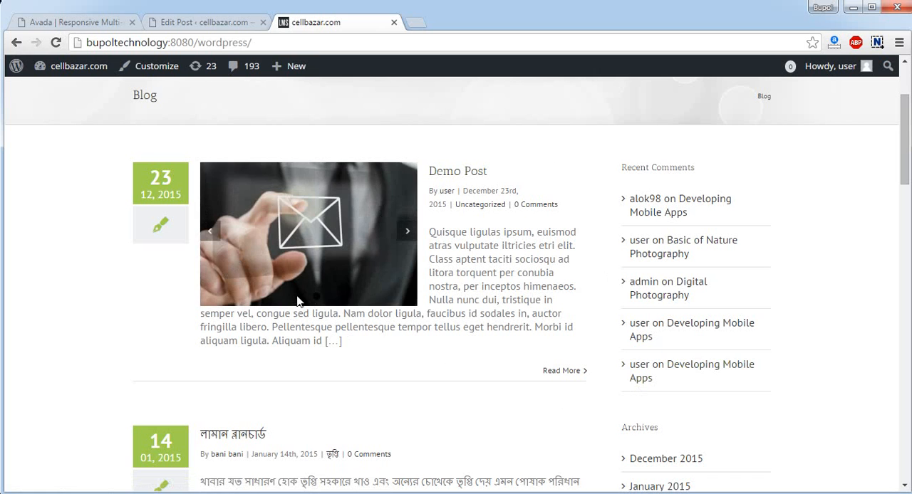
left_click(410, 231)
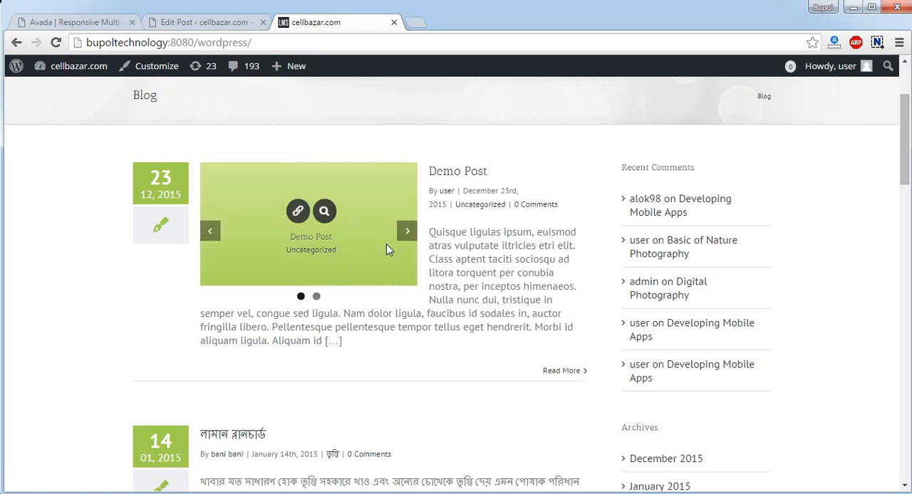
mouse_move(410, 227)
mouse_move(292, 214)
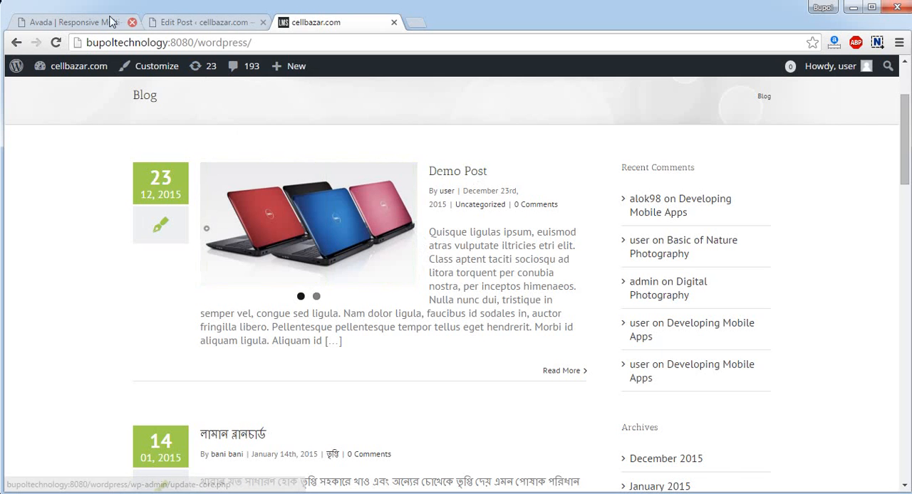
Examine the Font Awesome Icons page and its list of icon names on the Avada demo site, and return to the blog listing
left_click(91, 22)
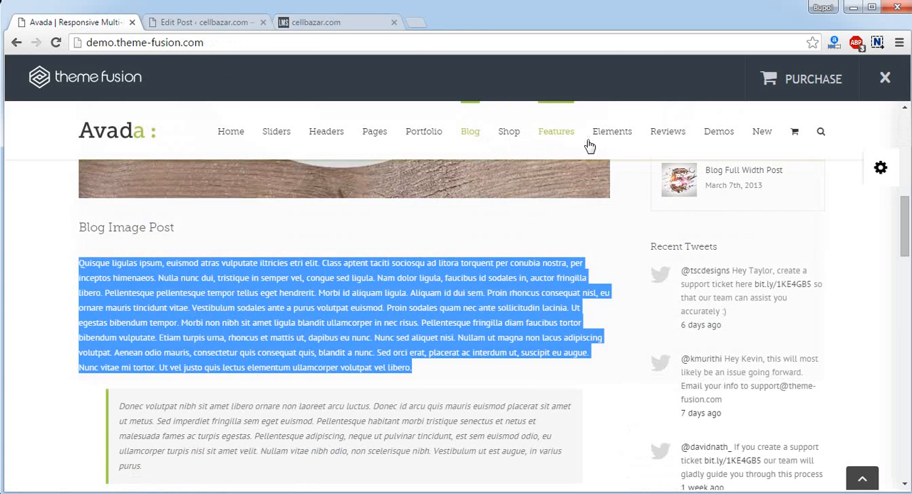
mouse_move(614, 141)
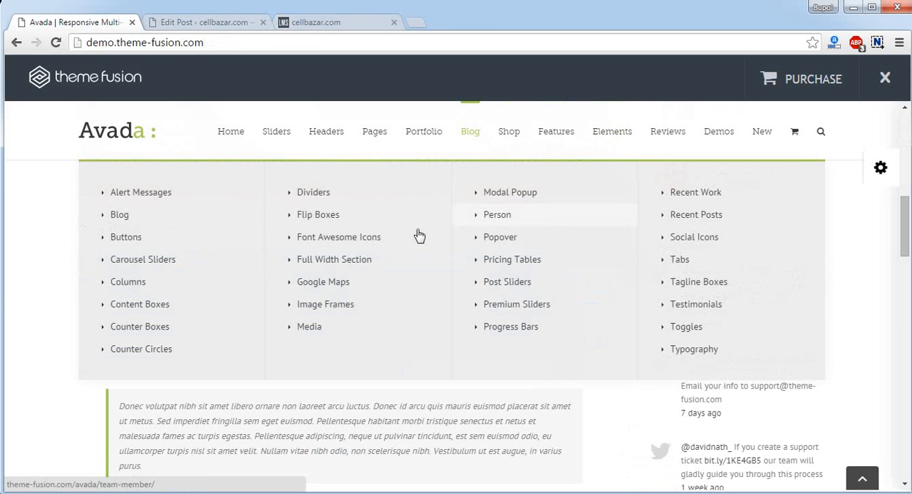
left_click(339, 244)
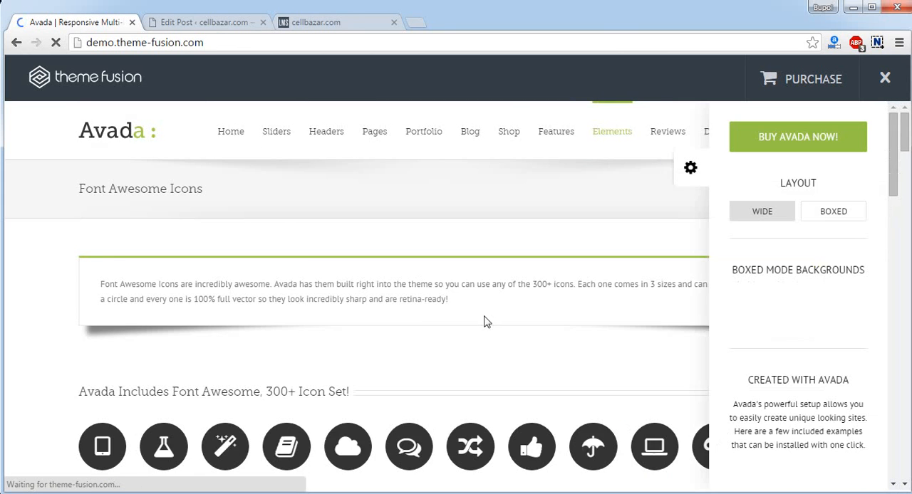
scroll(484, 321, "down", 3)
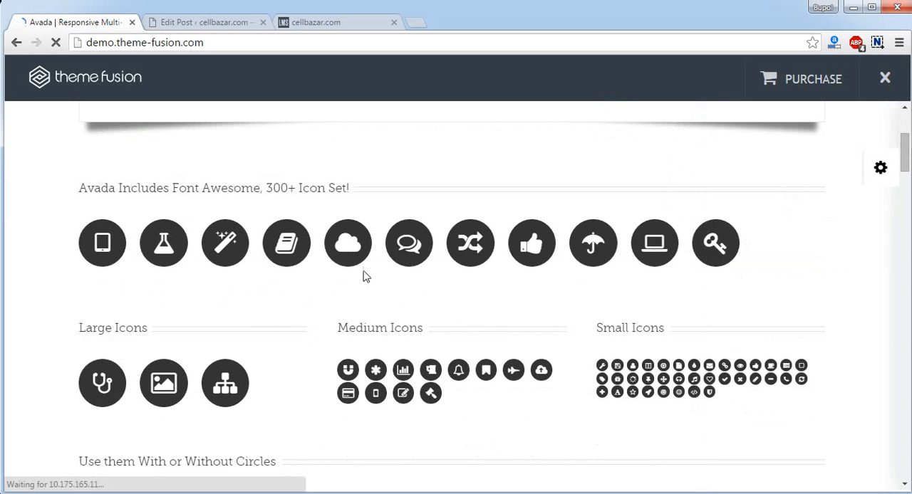
scroll(363, 276, "down", 5)
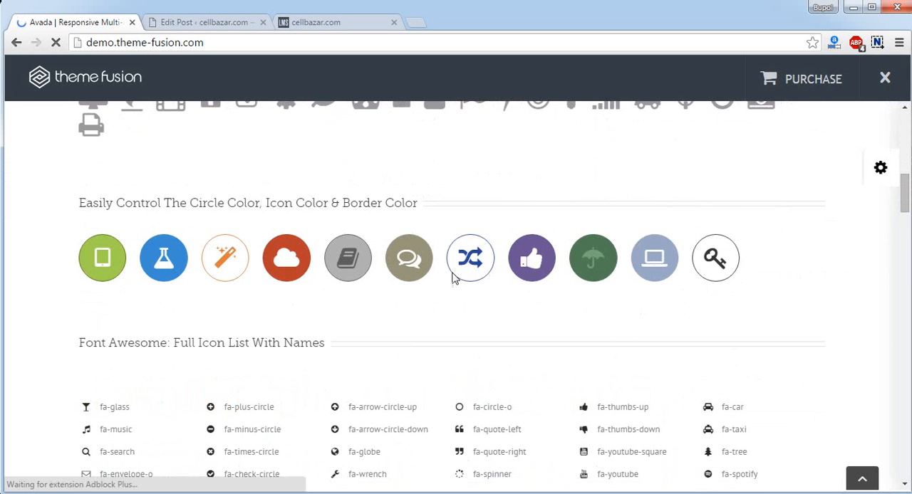
scroll(662, 312, "down", 3)
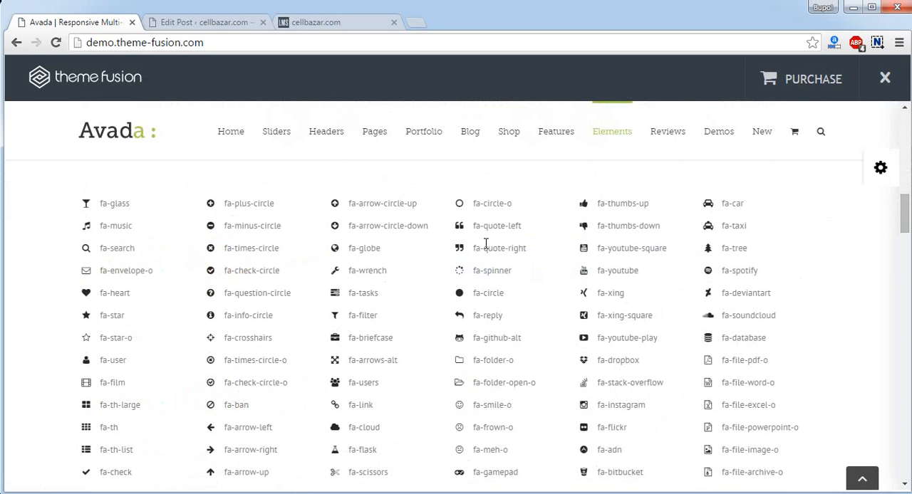
scroll(244, 242, "down", 15)
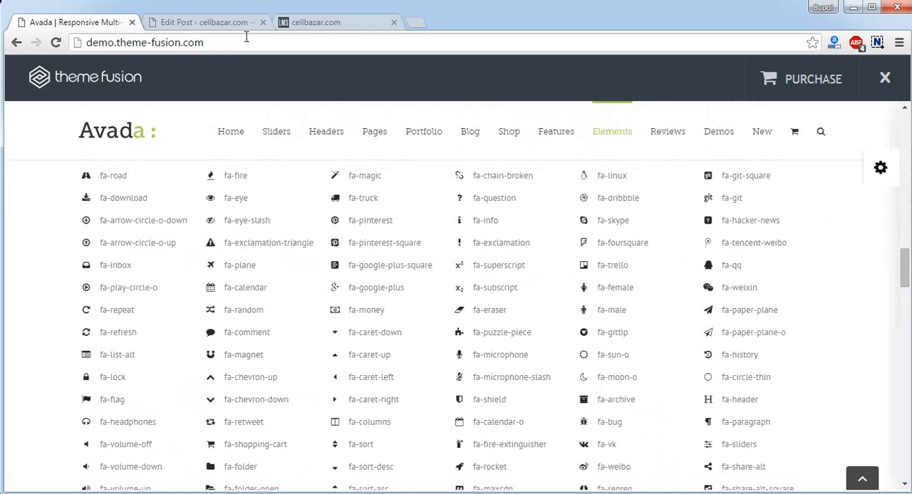
left_click(310, 23)
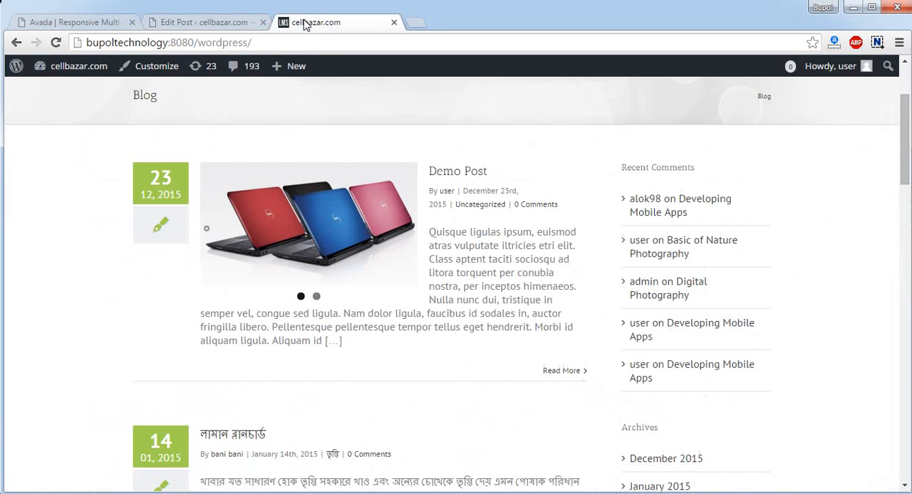
Return to the Demo Post editor and add an empty paragraph after the first text paragraph
left_click(203, 23)
scroll(347, 255, "down", 5)
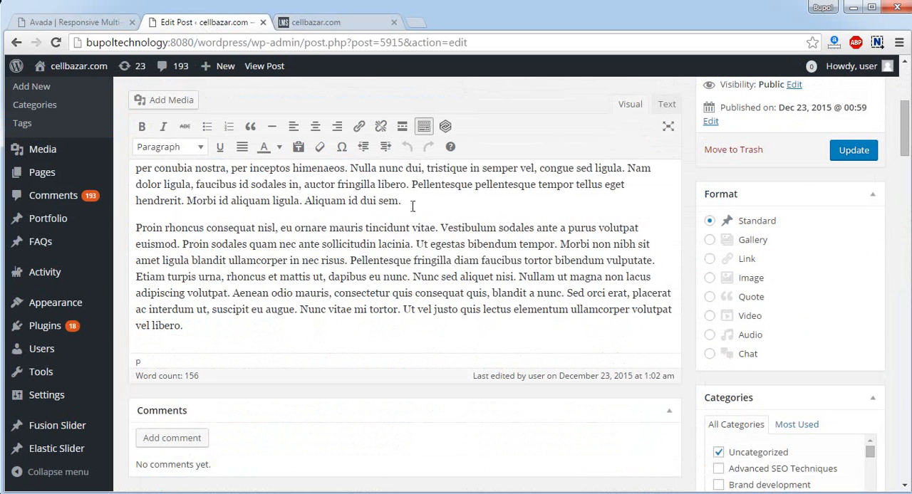
left_click(416, 201)
key("Return")
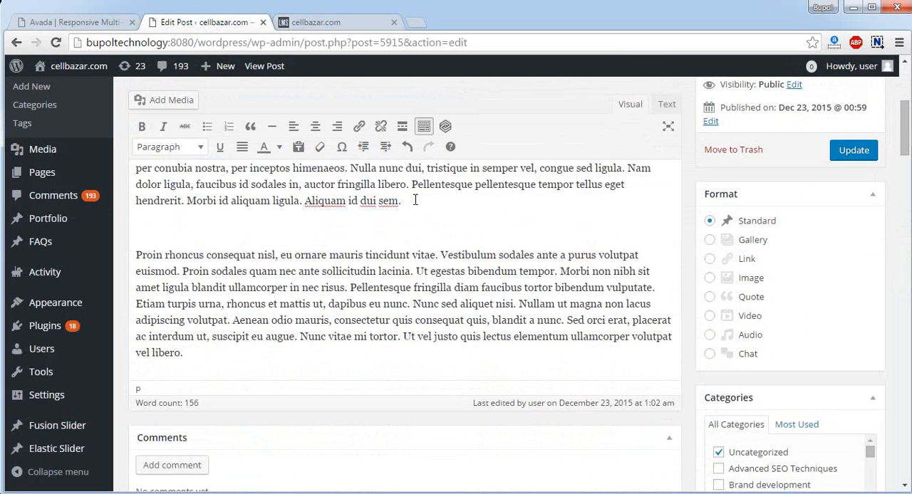
Open Fusion Shortcodes at the empty paragraph, look through the available shortcodes, and choose Checklist
left_click(445, 128)
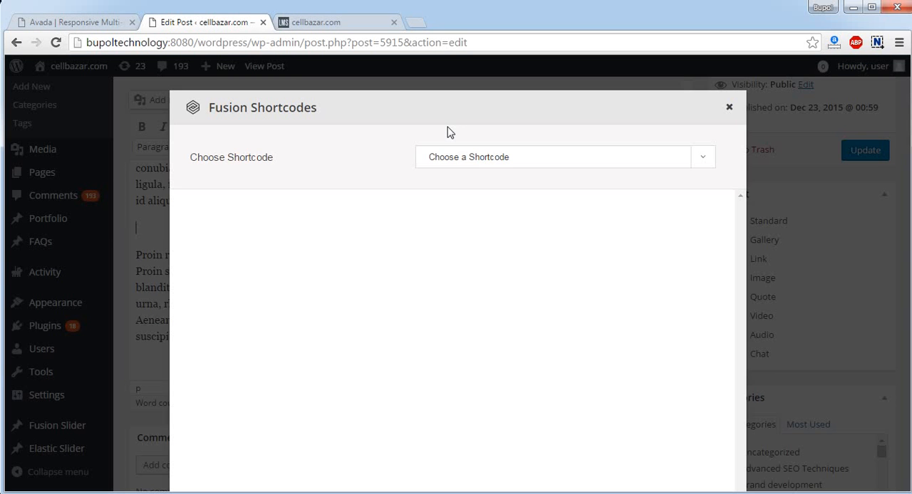
left_click(544, 157)
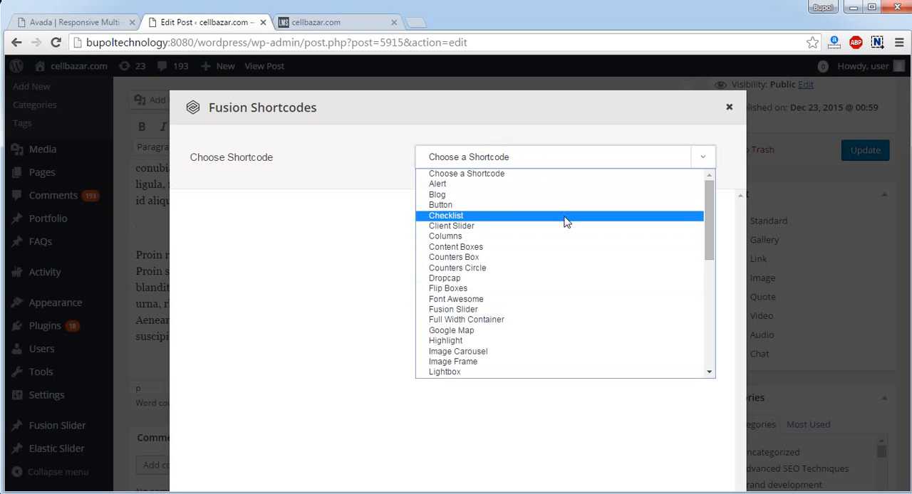
scroll(560, 348, "down", 10)
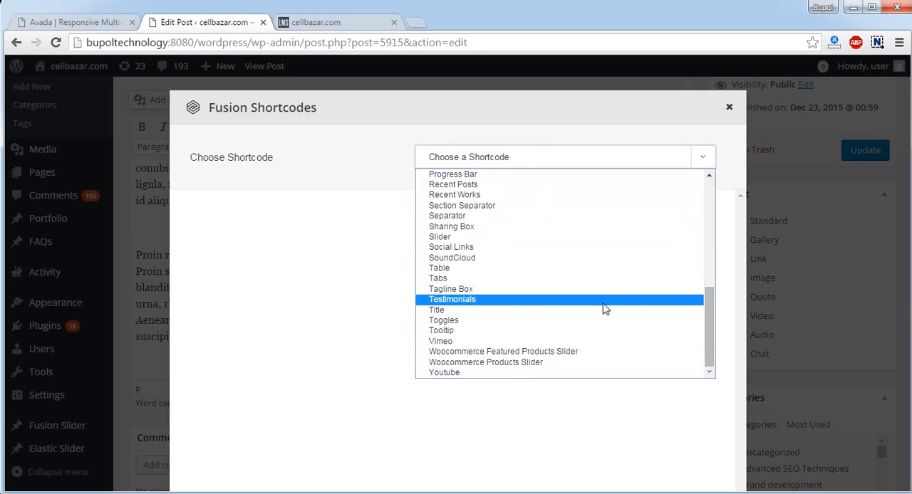
left_click_drag(708, 340, 716, 334)
scroll(598, 318, "up", 10)
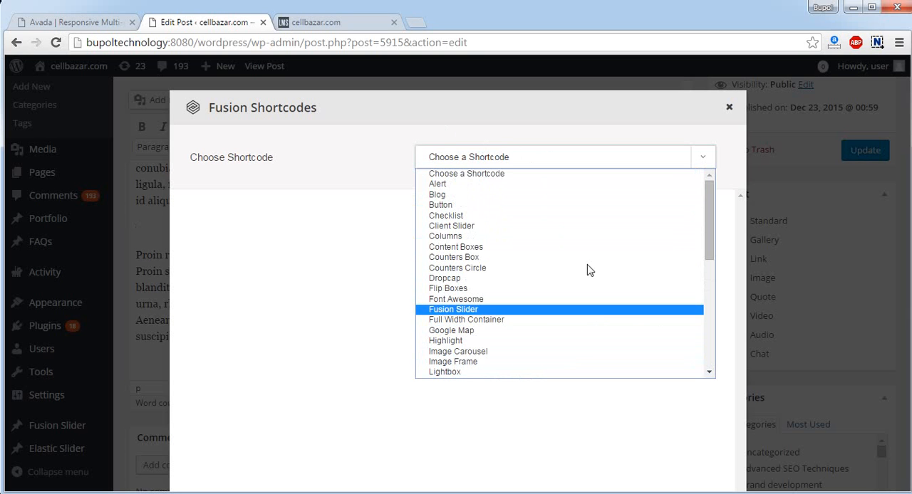
left_click(600, 218)
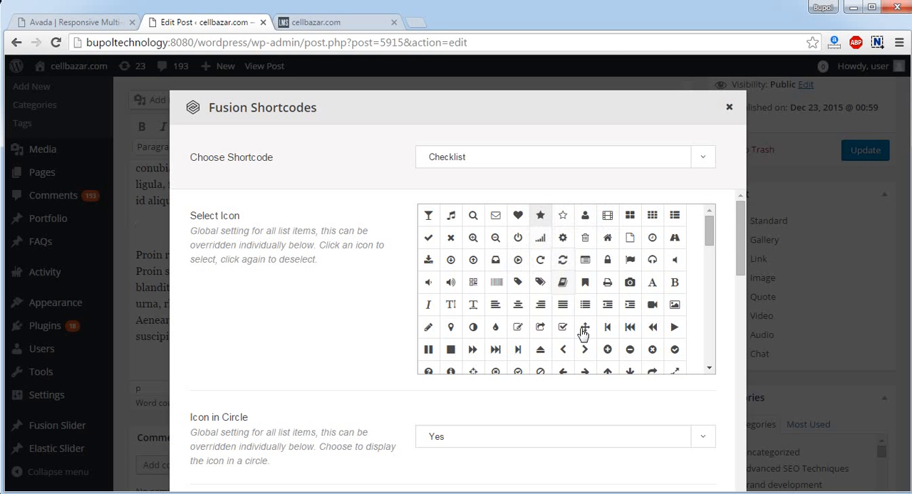
Set the checklist's item size to Medium and look over its icon options
scroll(610, 426, "down", 2)
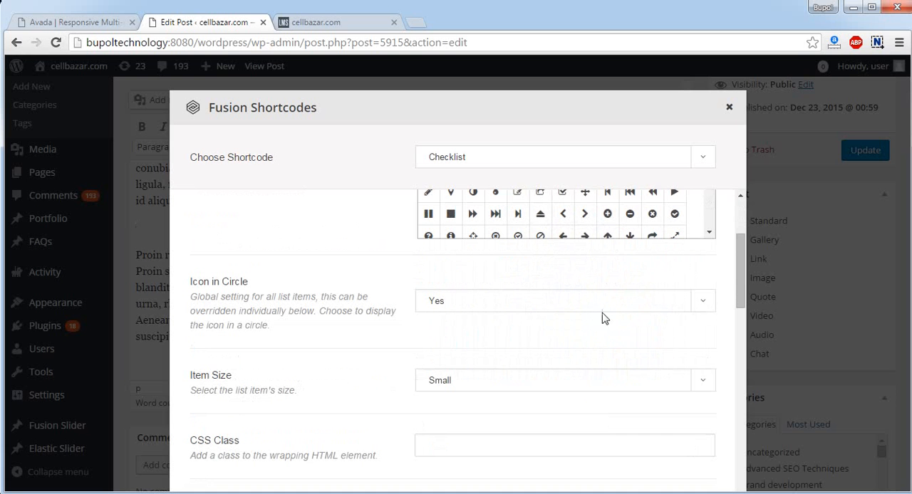
scroll(577, 359, "down", 1)
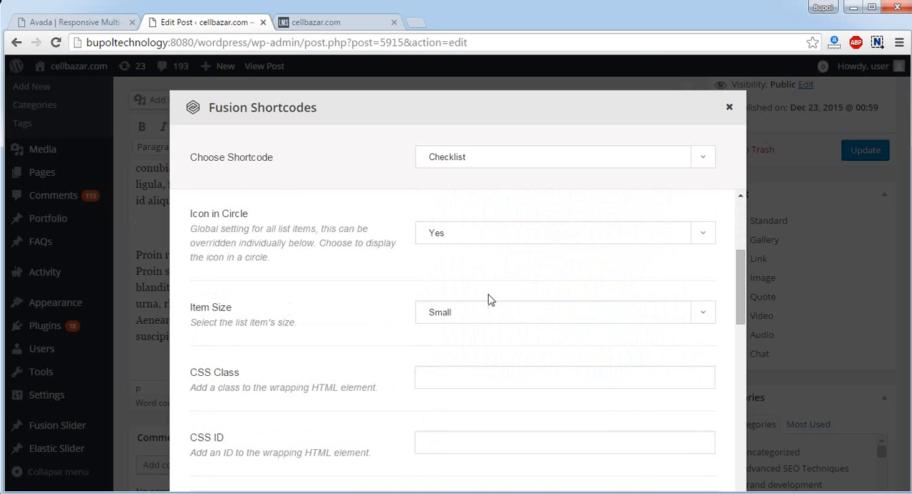
left_click(523, 313)
left_click(519, 345)
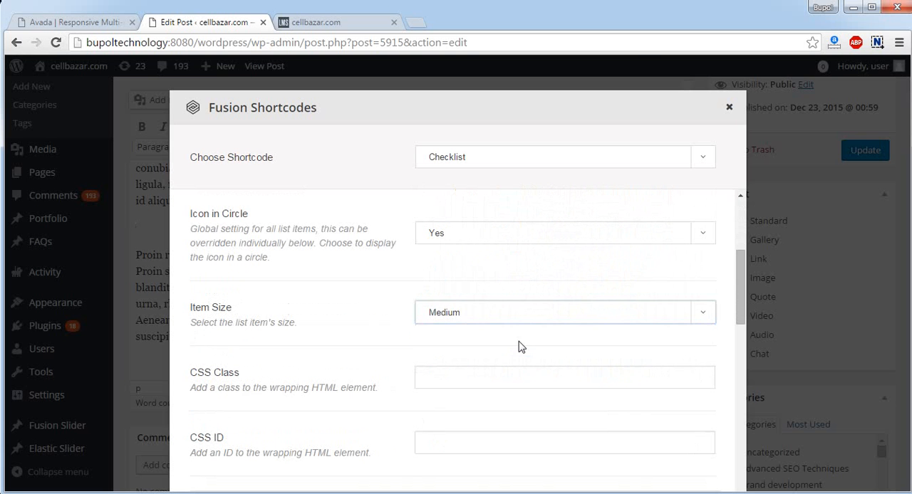
scroll(524, 358, "down", 3)
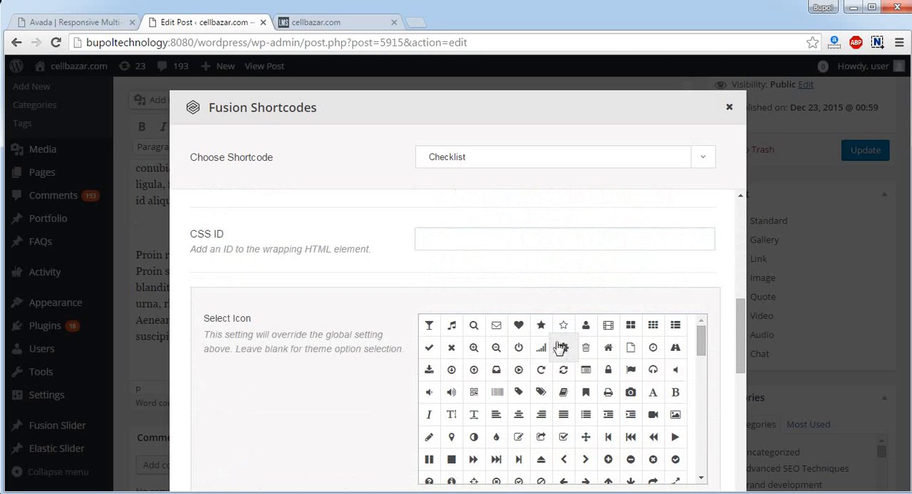
scroll(392, 296, "up", 5)
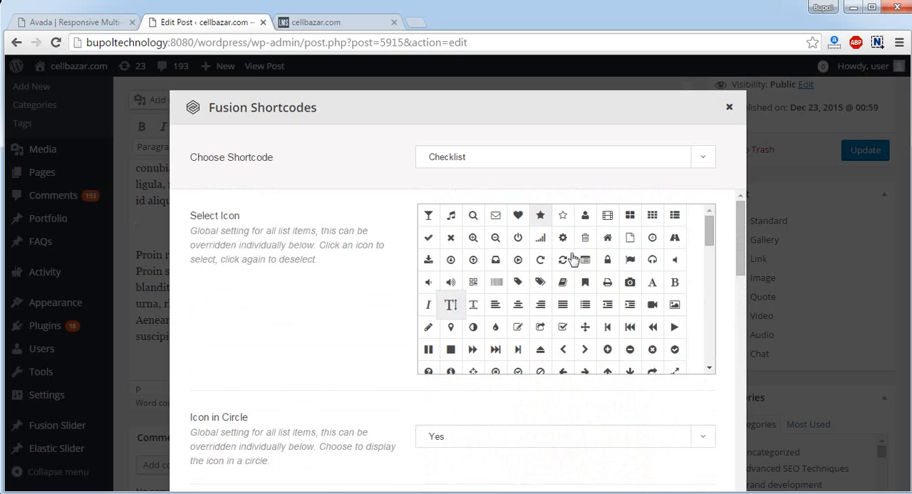
Set the list item's icon color to the green preset #81d742
scroll(407, 309, "down", 5)
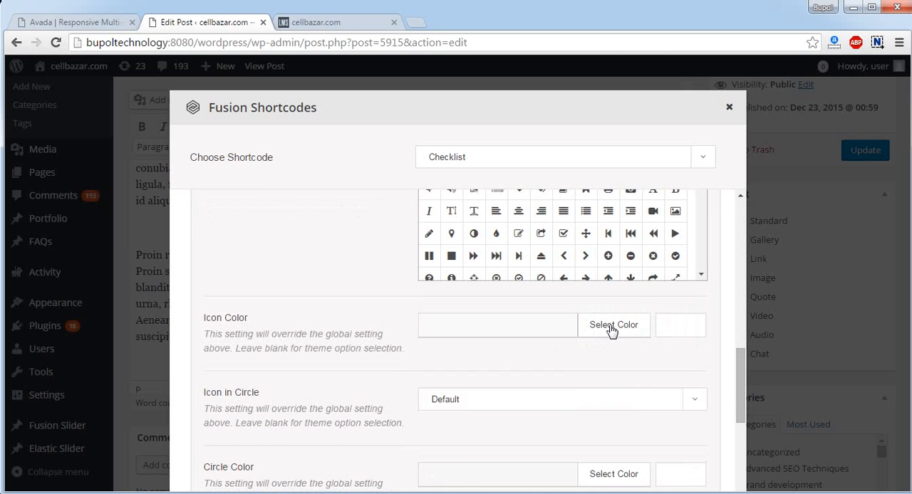
left_click(611, 329)
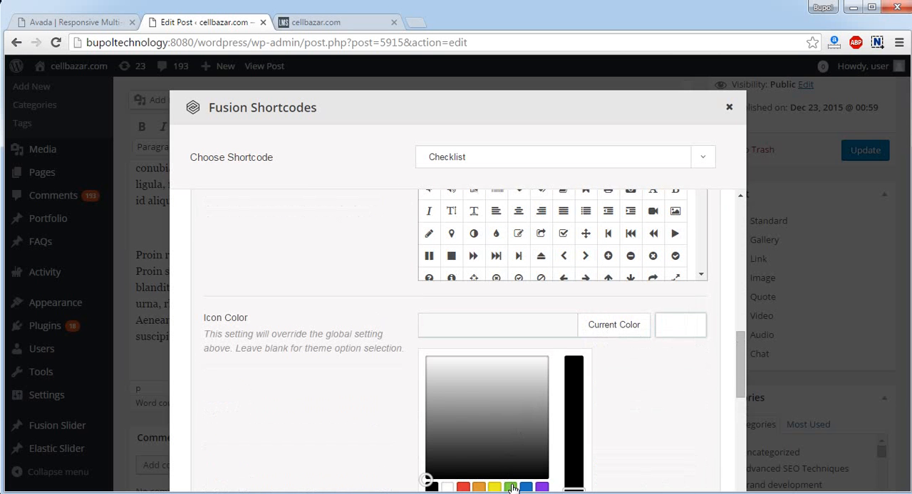
left_click(511, 488)
left_click(612, 325)
scroll(644, 397, "down", 2)
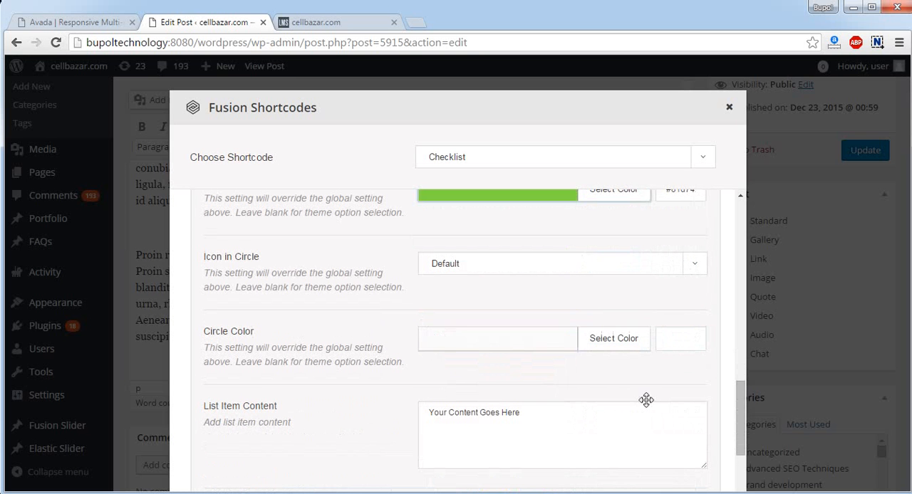
Set the list item's circle color to the near-black #0a0a0a
left_click(611, 345)
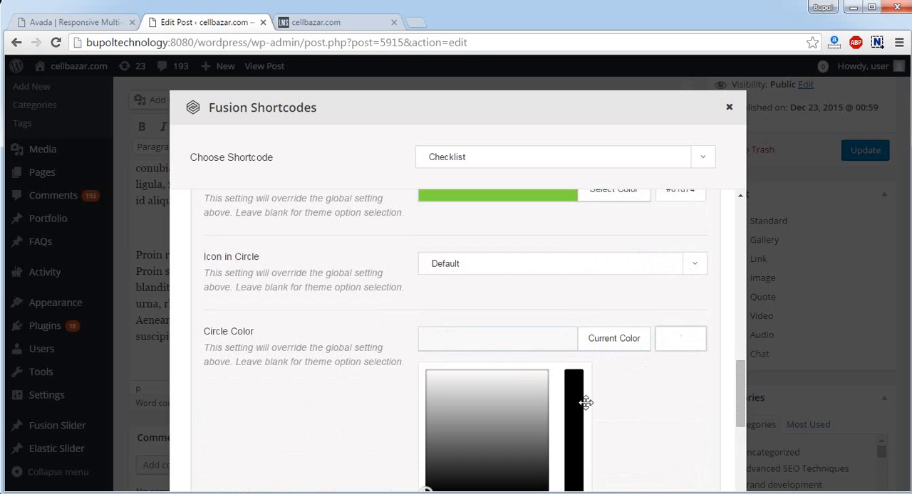
scroll(586, 403, "down", 2)
left_click_drag(430, 356, 368, 334)
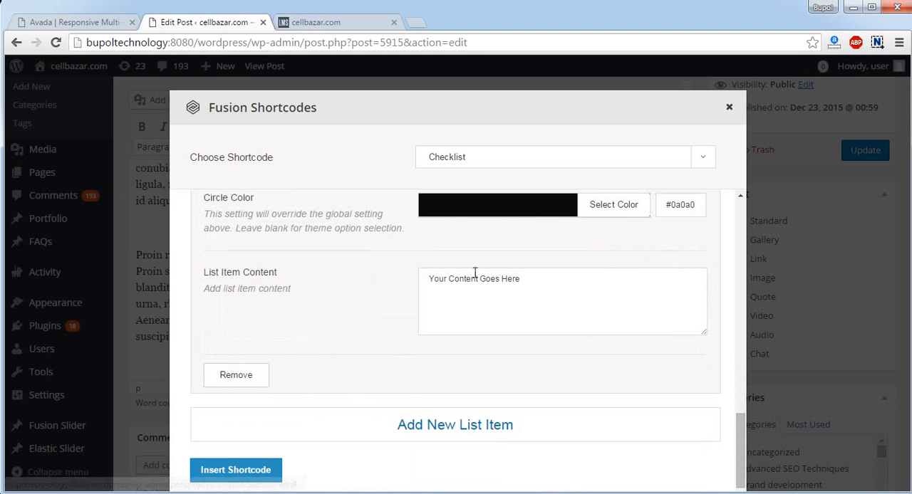
left_click(619, 206)
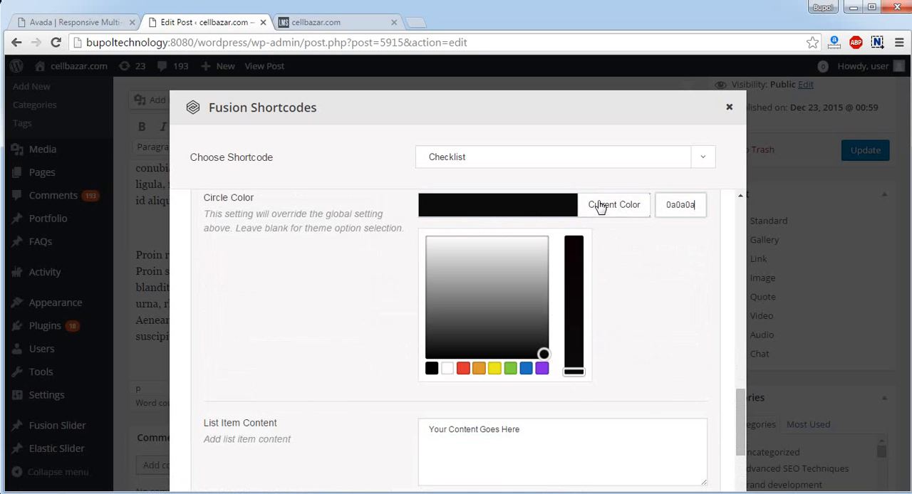
left_click(600, 207)
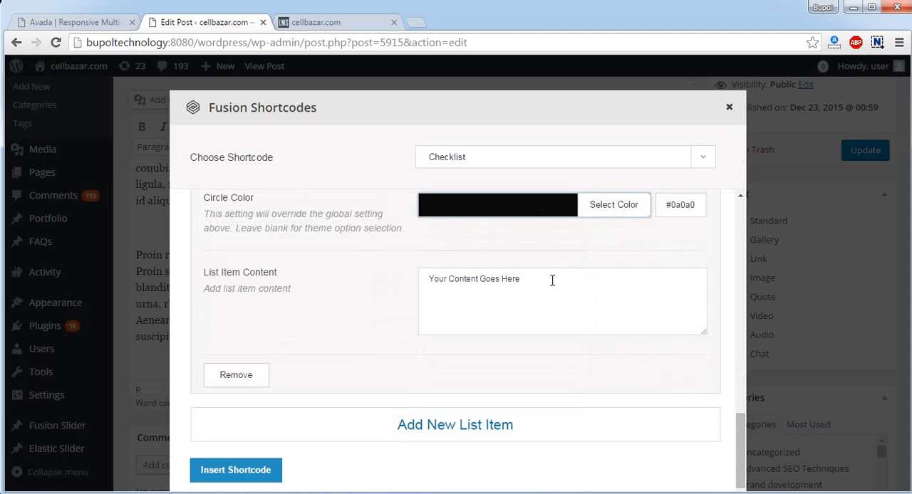
Replace the list item's content with "Checklist 1" and insert the checklist shortcode into the post
left_click(466, 289)
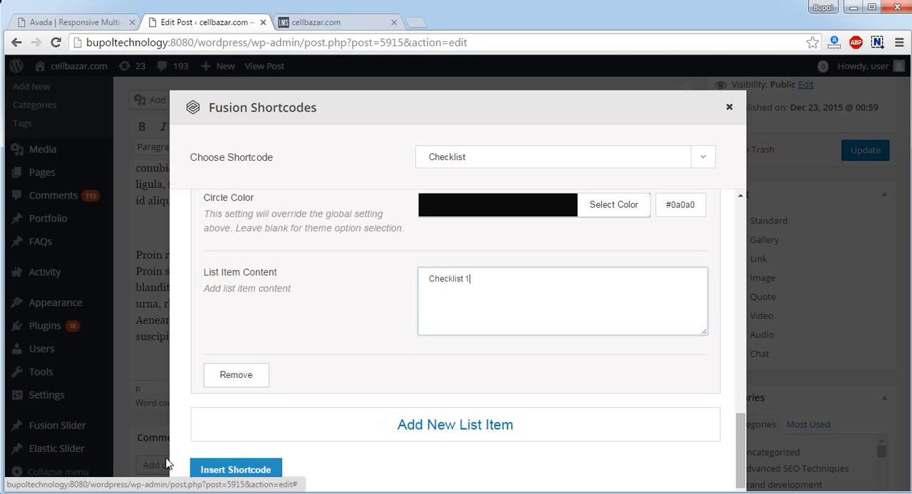
left_click(210, 473)
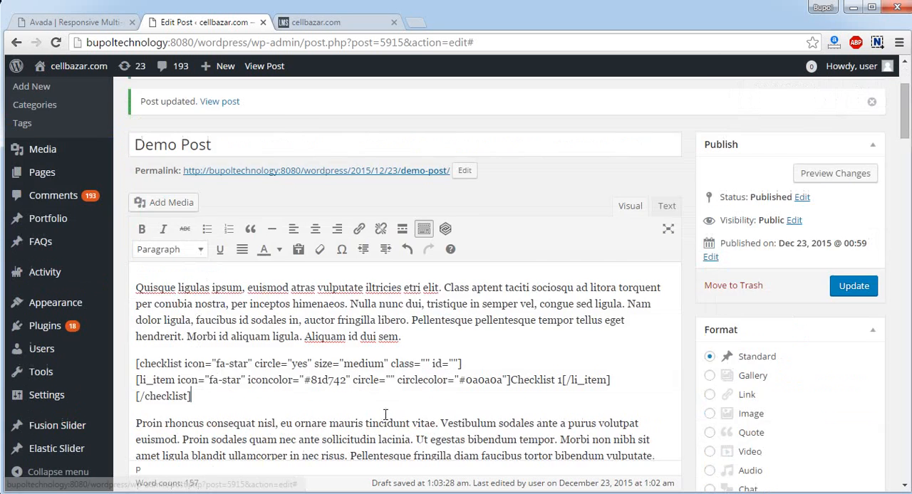
Update the Demo Post with the checklist and look over its entry in the blog listing
scroll(887, 243, "up", 2)
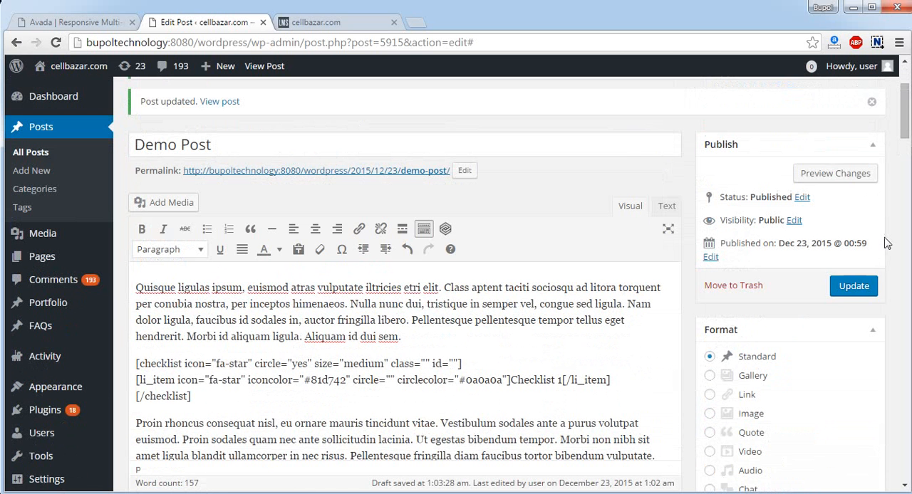
left_click(842, 295)
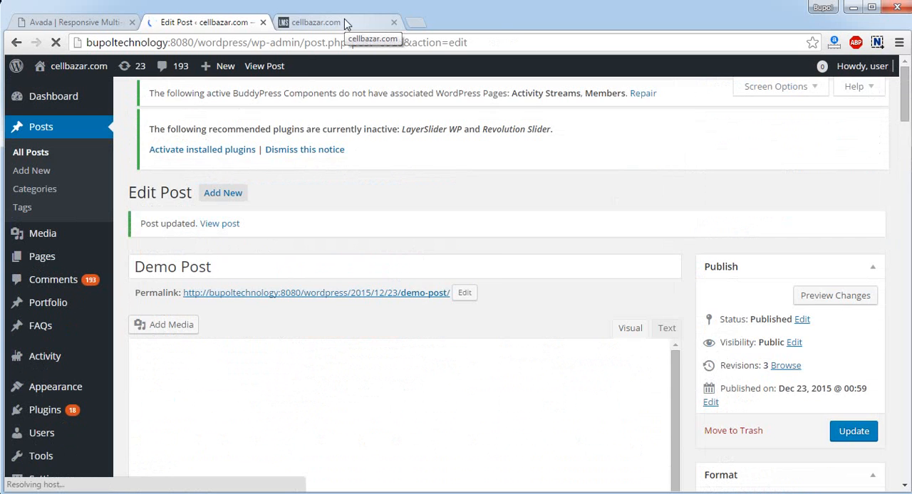
left_click(344, 19)
scroll(450, 255, "up", 2)
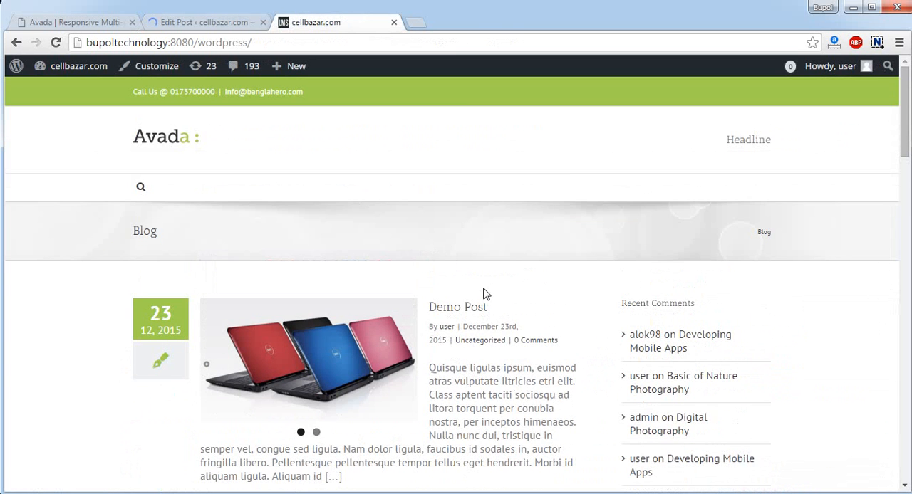
scroll(484, 293, "down", 3)
scroll(491, 295, "up", 4)
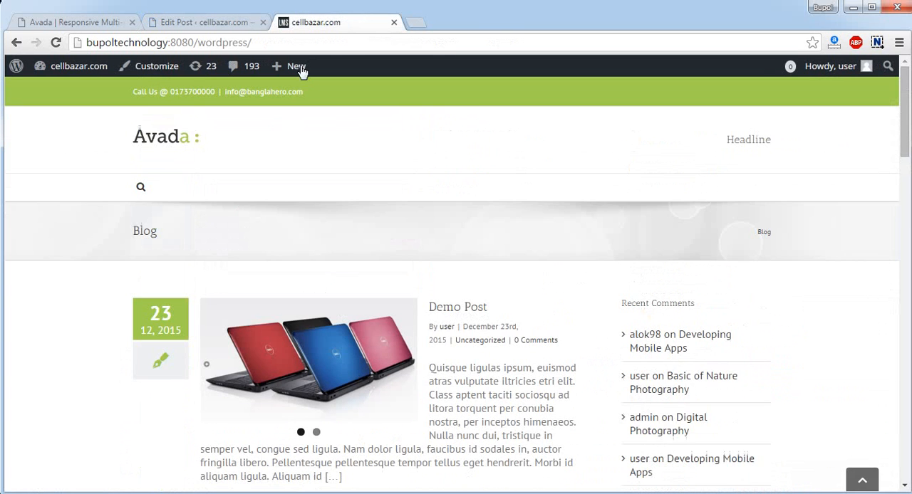
Open the updated Demo Post's public page in a new tab and view the rendered checklist
left_click(213, 24)
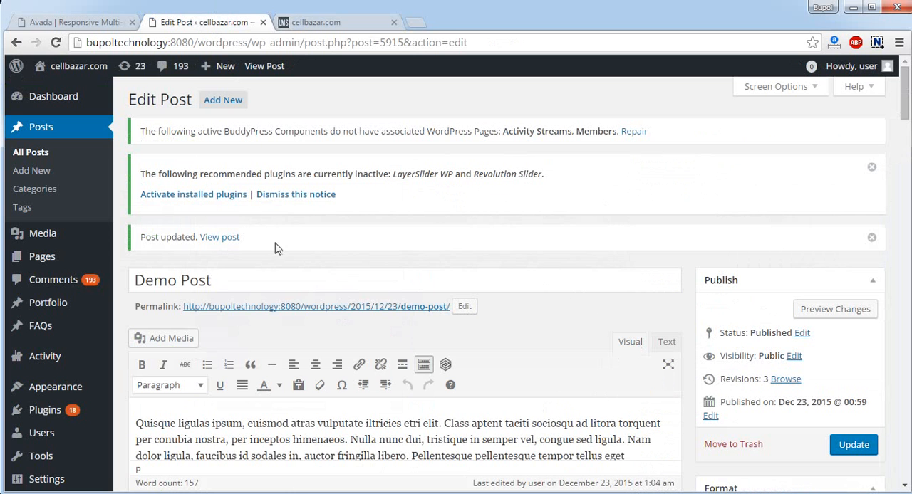
right_click(228, 239)
left_click(306, 248)
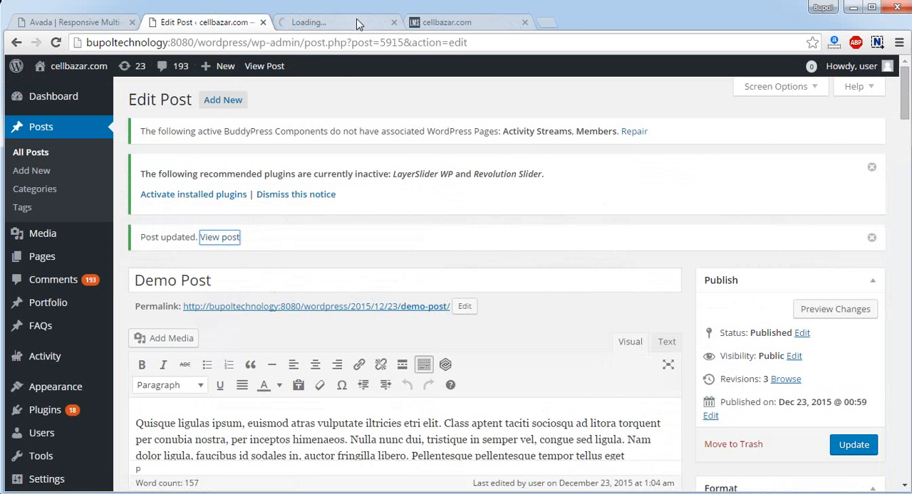
left_click(358, 25)
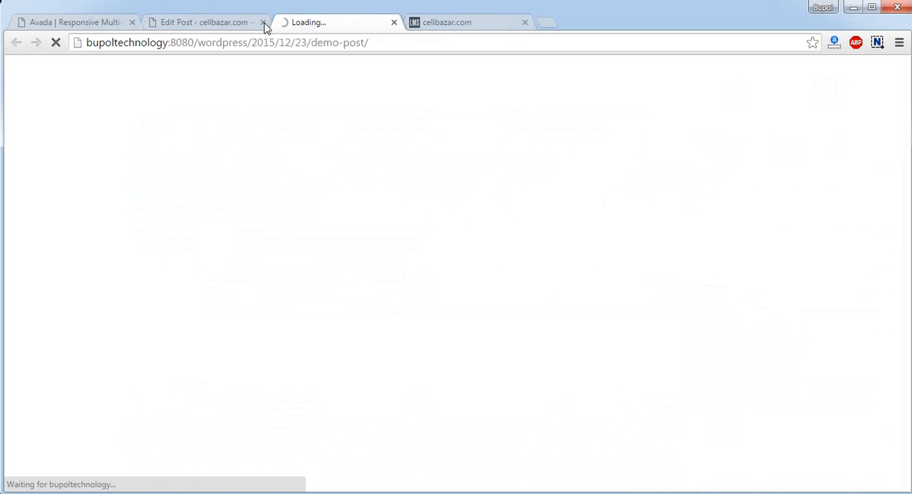
scroll(441, 258, "down", 4)
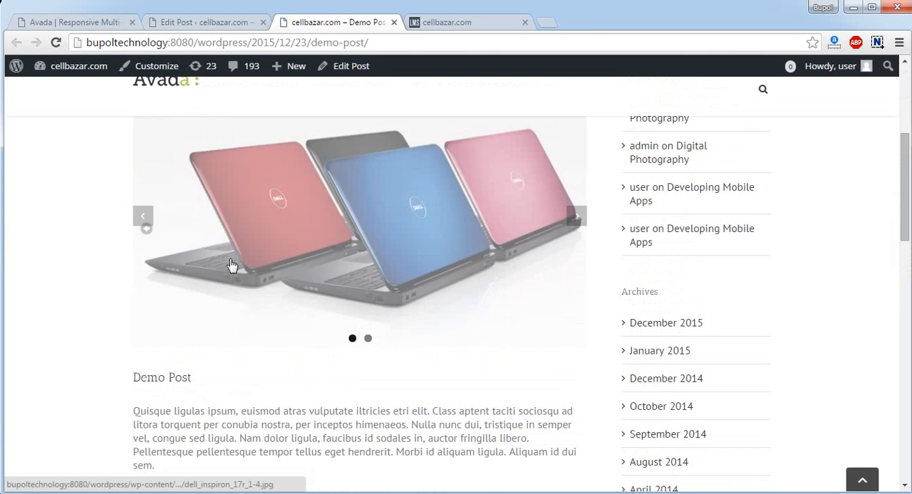
scroll(287, 347, "down", 4)
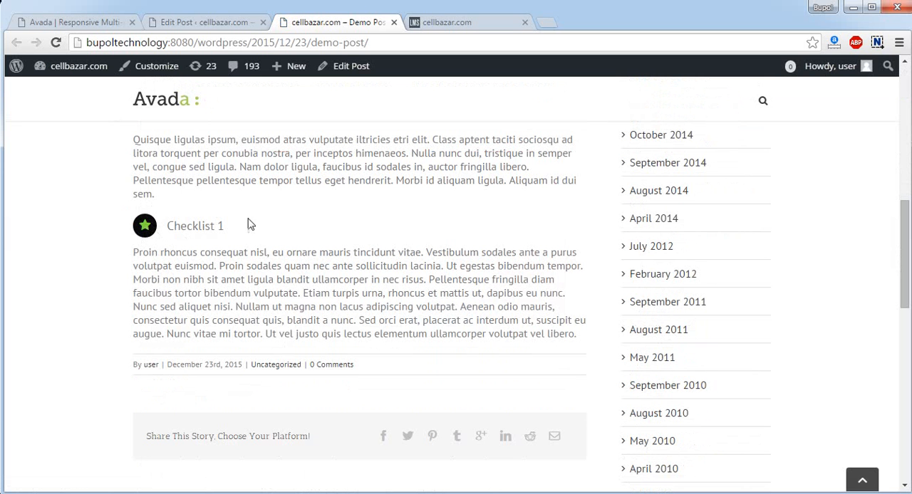
Compare the checklist shortcode in the post editor with its rendering on the public page
left_click(240, 22)
scroll(401, 258, "down", 4)
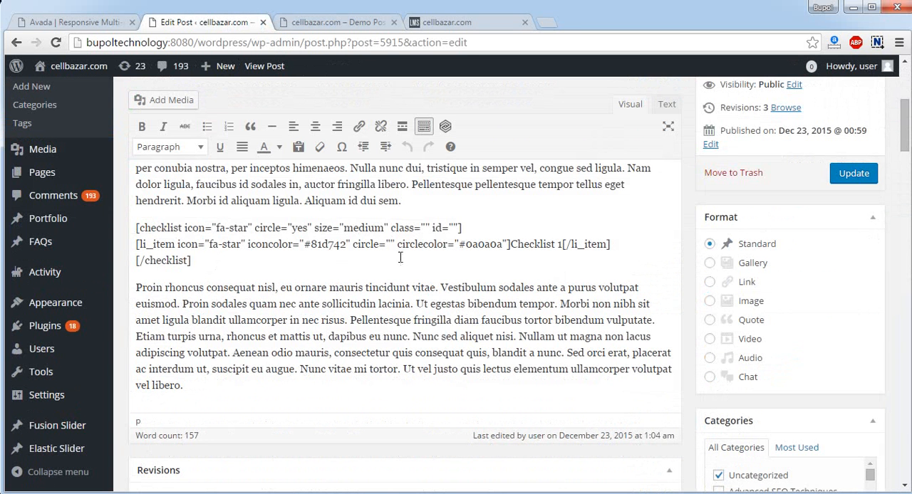
left_click(335, 23)
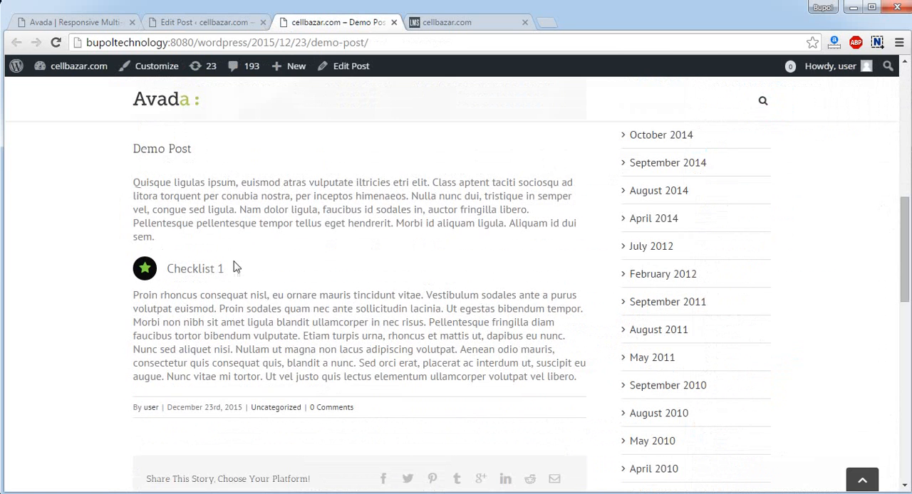
In the post editor, add the line "this is a demo checklist" and an empty paragraph below the checklist shortcode
left_click(215, 23)
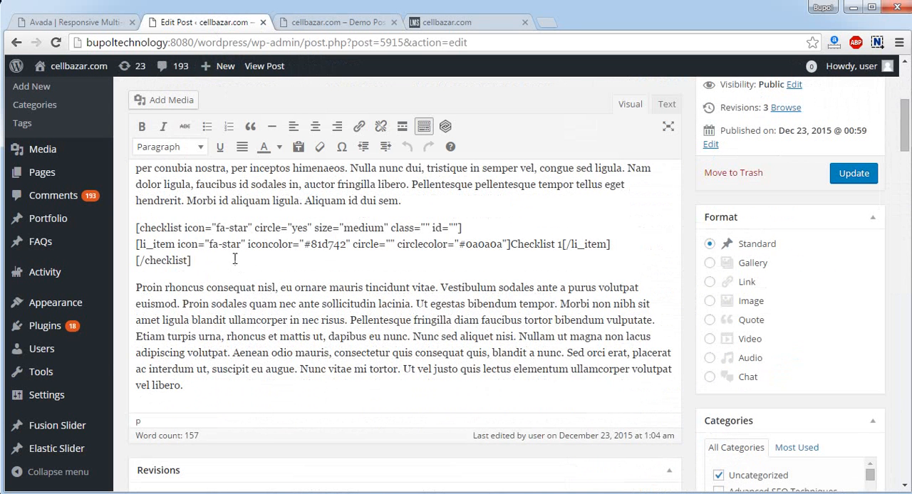
left_click(234, 259)
key("Return")
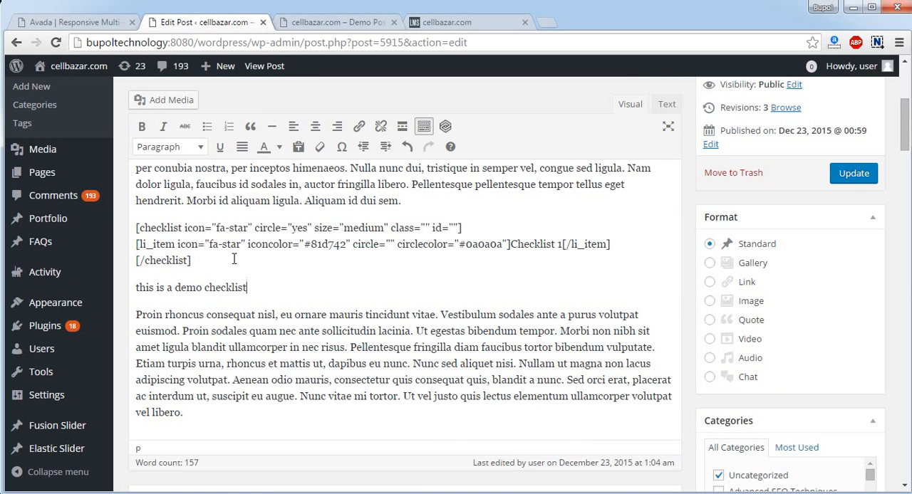
key("Return")
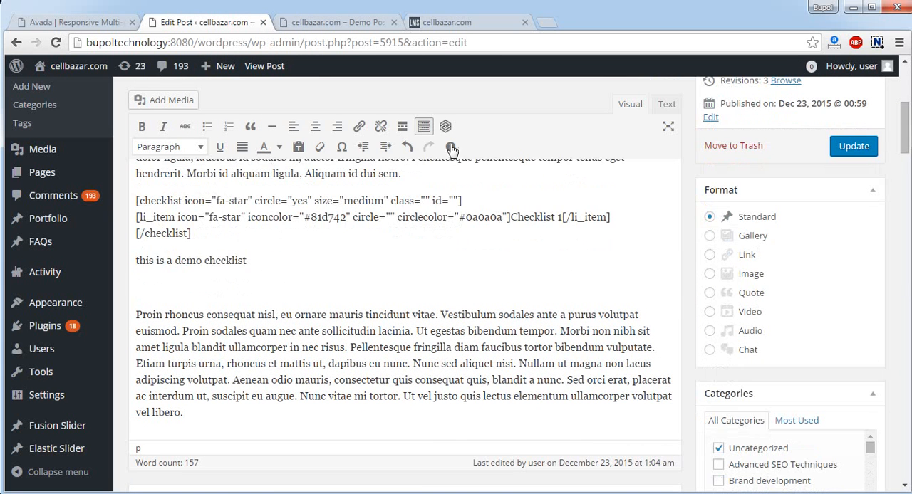
Open the Fusion Shortcodes dialog from the post editor and browse the list of available shortcodes down to Progress Bar
left_click(446, 126)
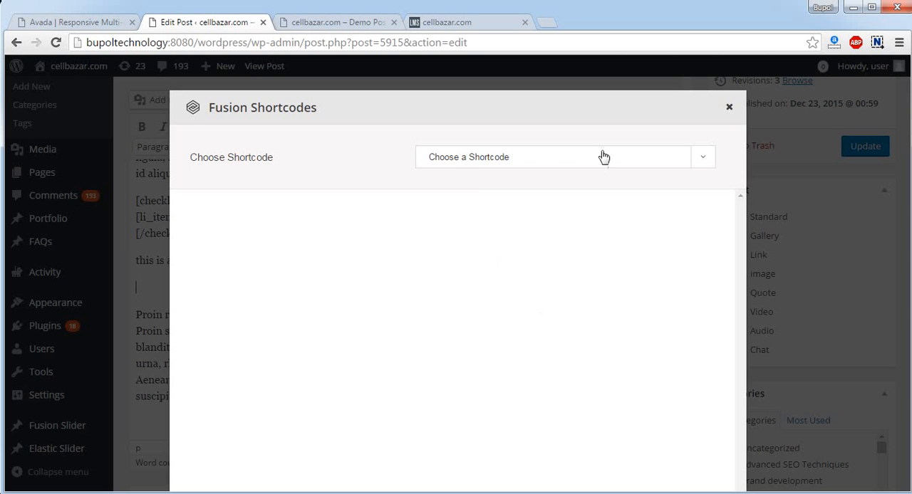
left_click(557, 163)
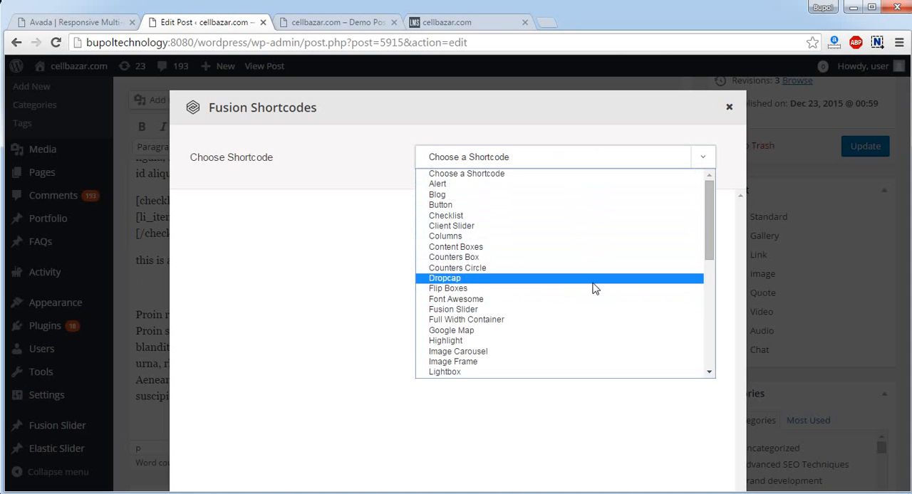
scroll(581, 356, "down", 4)
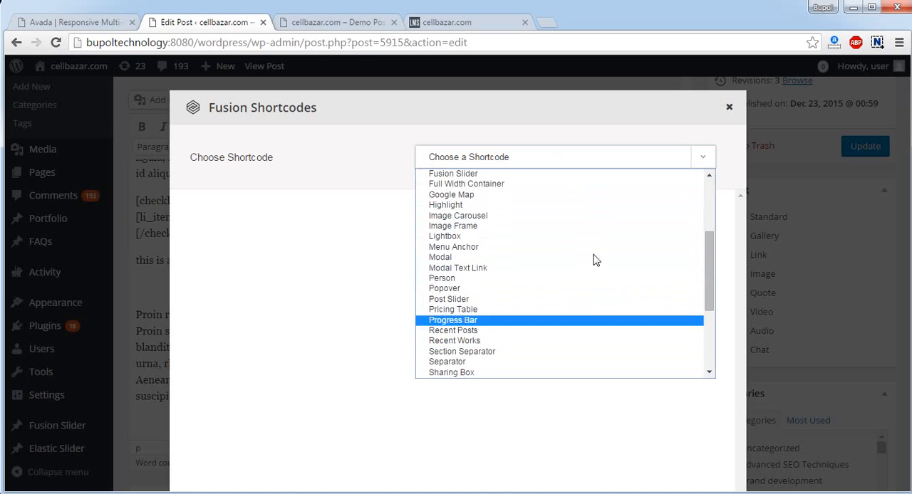
Switch to the Avada demo site and open its Progress Bars element page
left_click(93, 24)
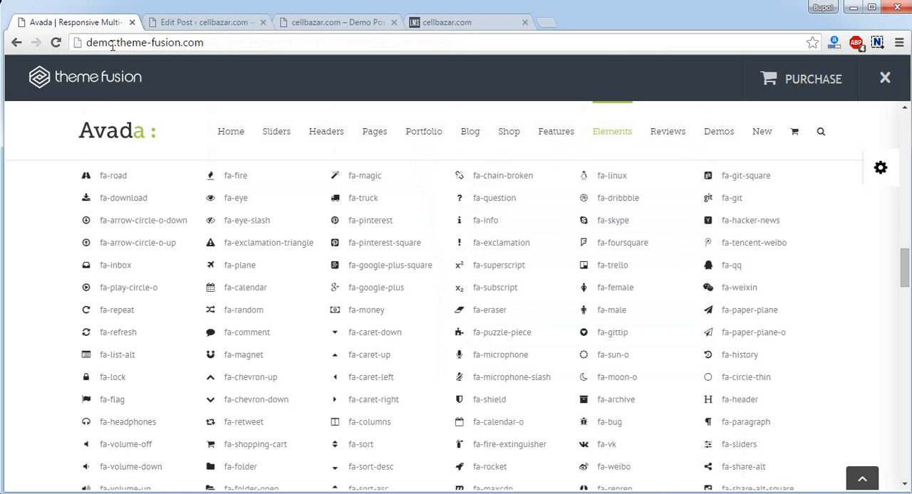
scroll(698, 288, "up", 15)
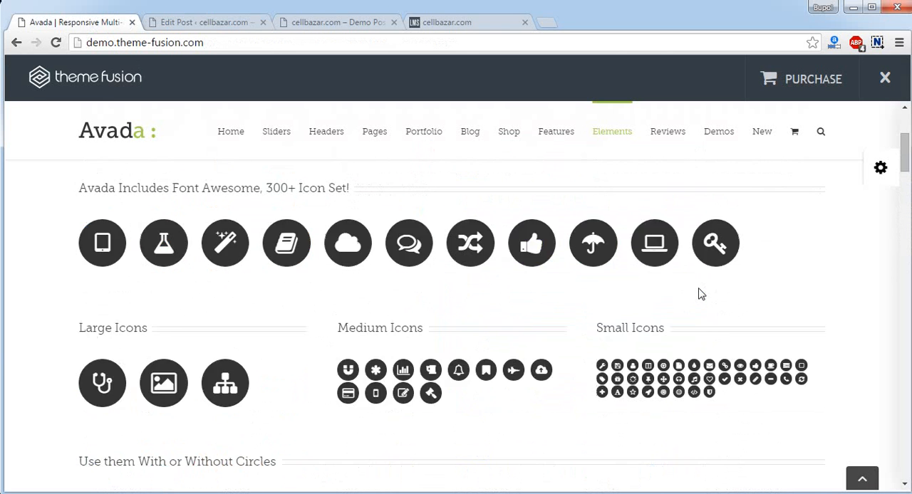
mouse_move(615, 137)
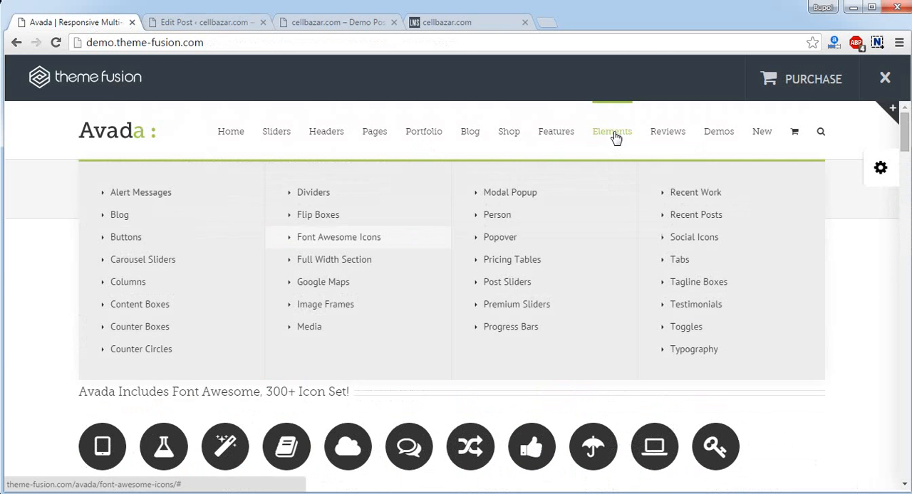
left_click(527, 328)
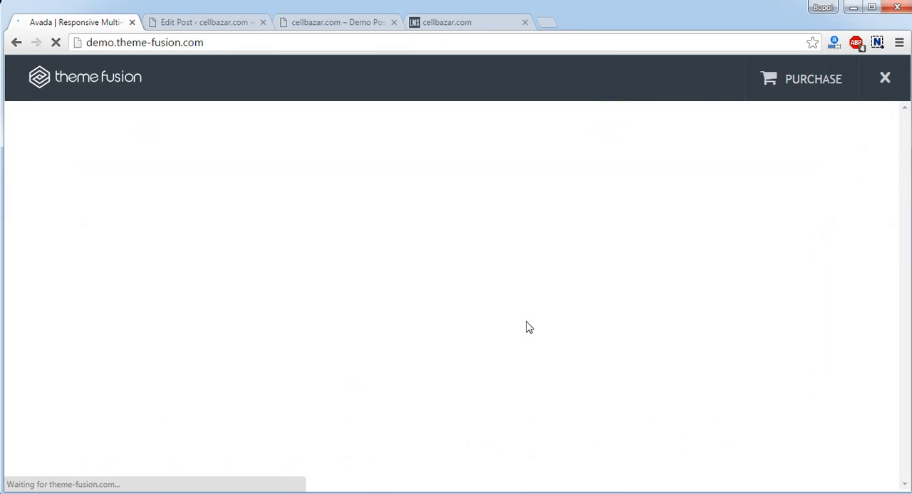
Examine the progress bar shortcode examples on the Avada demo page, including the color control and animated striped bar variants
scroll(418, 300, "down", 1)
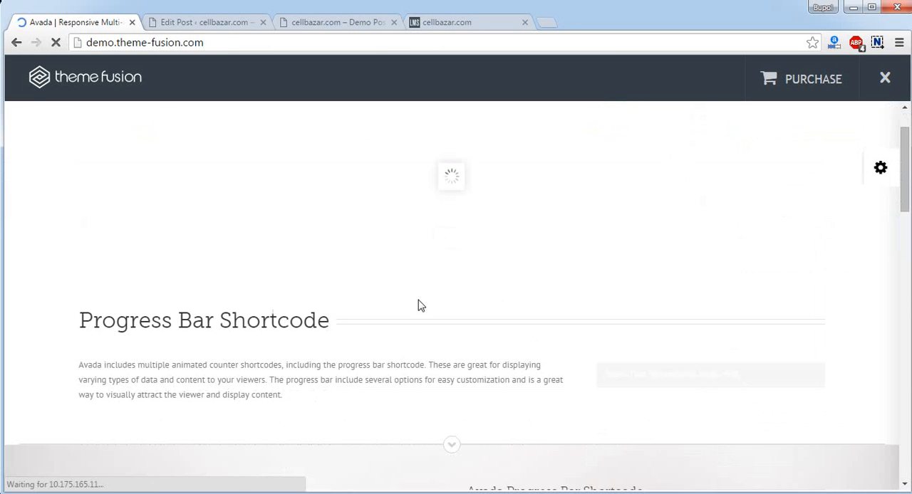
scroll(419, 299, "down", 3)
scroll(418, 300, "up", 3)
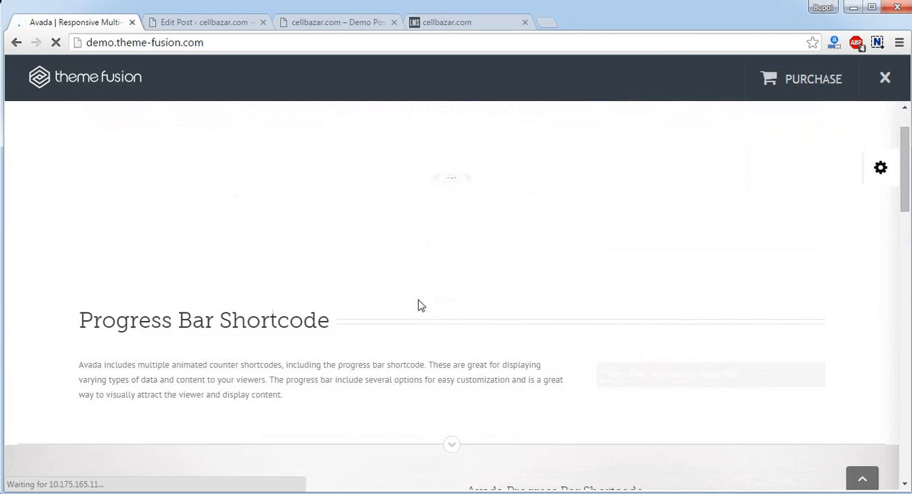
scroll(418, 300, "down", 6)
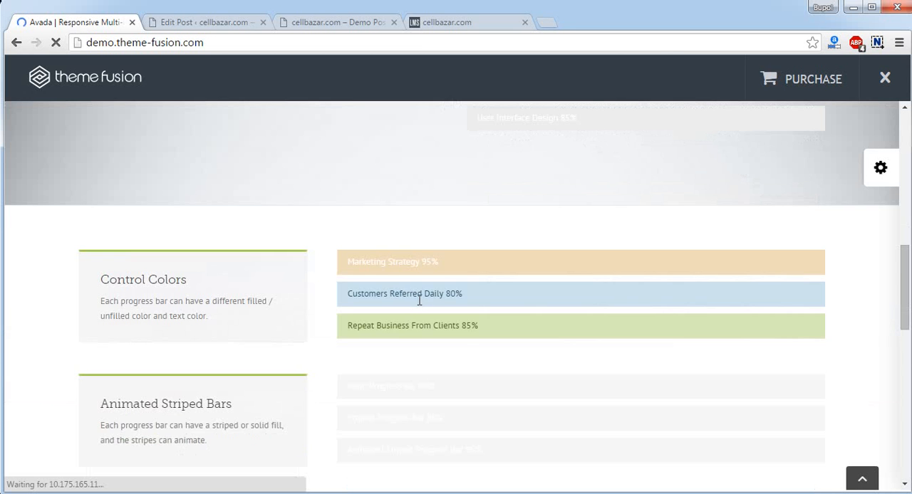
scroll(453, 257, "down", 2)
scroll(584, 326, "up", 3)
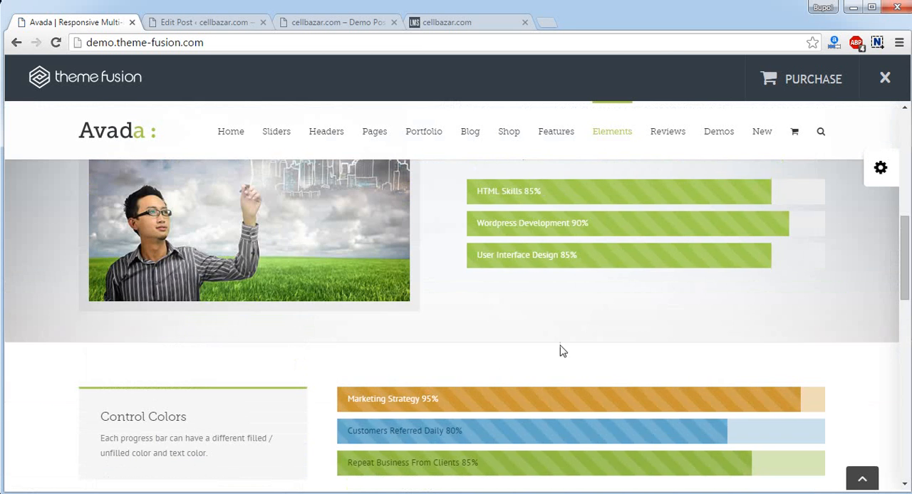
scroll(562, 348, "up", 2)
scroll(562, 350, "up", 4)
scroll(562, 349, "down", 2)
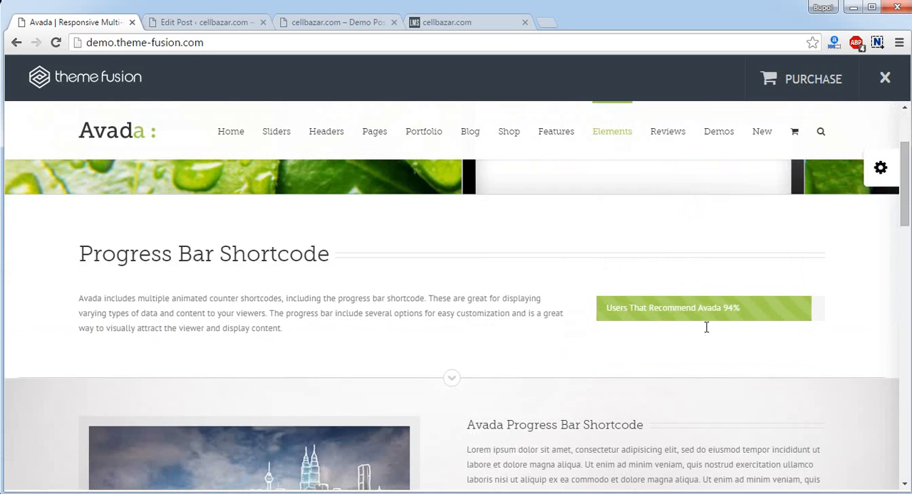
scroll(705, 329, "down", 3)
scroll(705, 332, "down", 15)
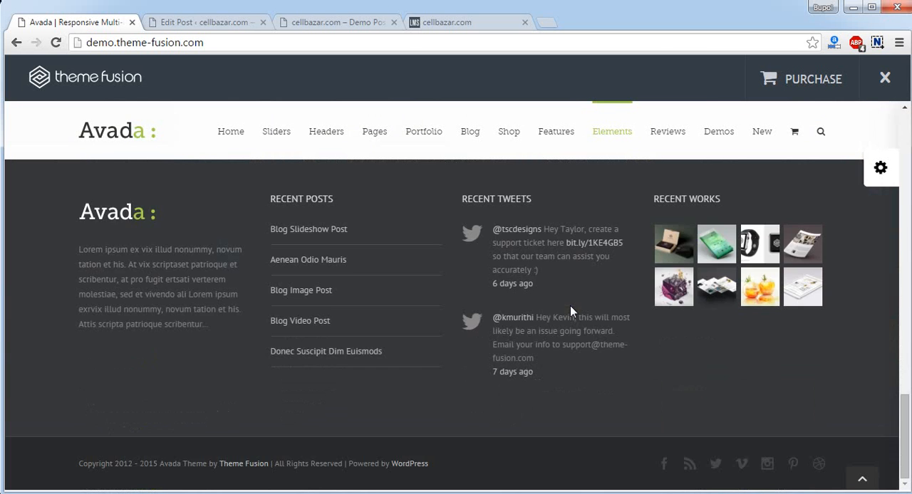
Return to the public Demo Post page and review its image slideshow, checklist, related posts and sidebar
left_click(335, 22)
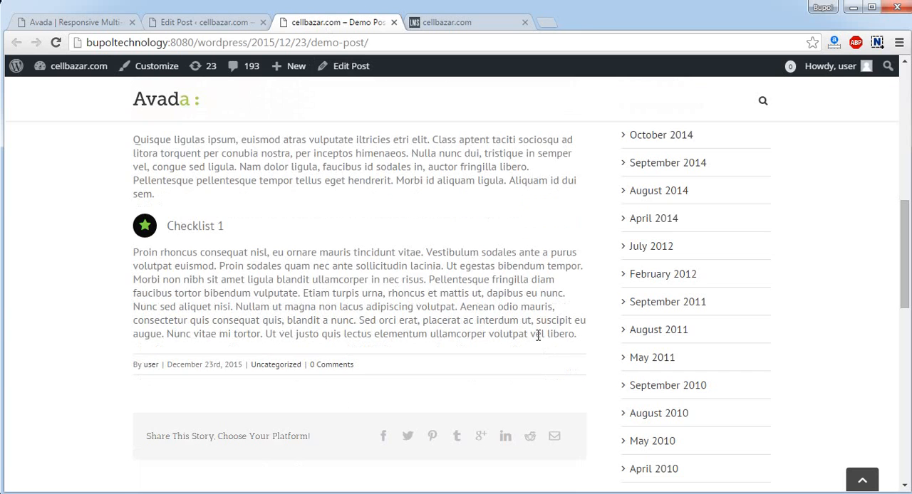
scroll(334, 332, "up", 3)
scroll(342, 380, "down", 2)
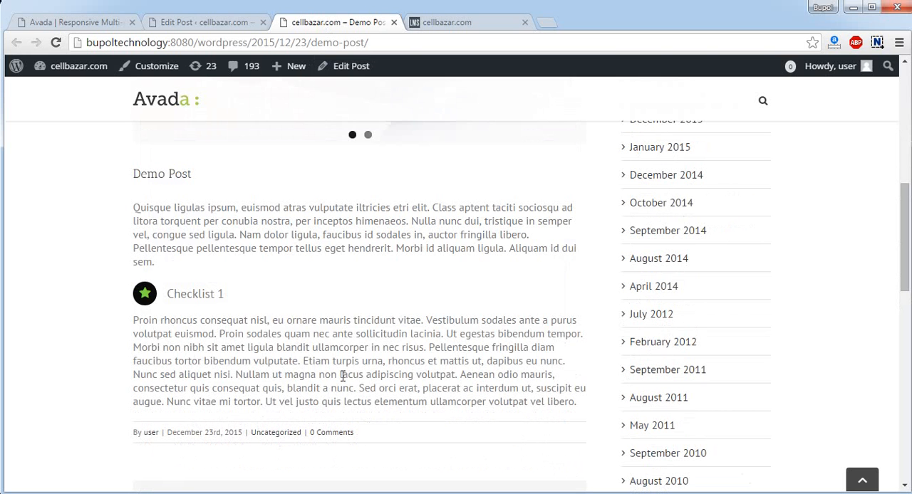
scroll(343, 376, "up", 3)
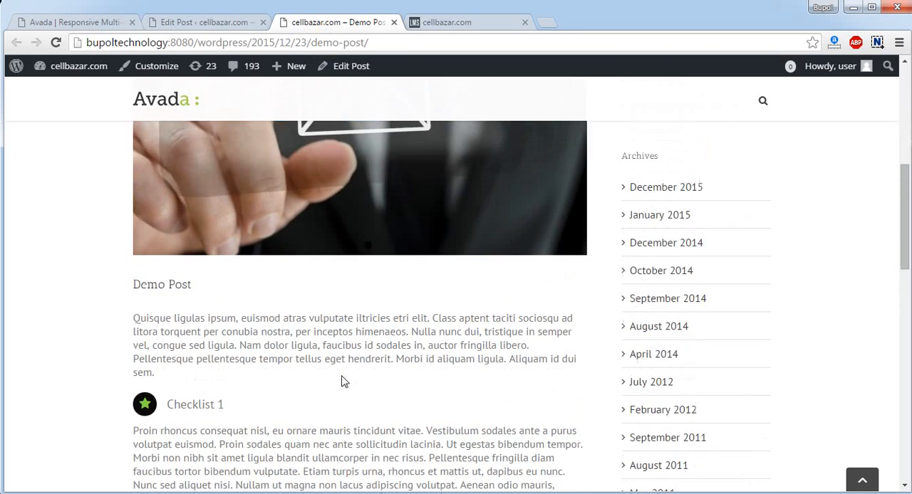
scroll(356, 392, "up", 3)
scroll(492, 321, "down", 2)
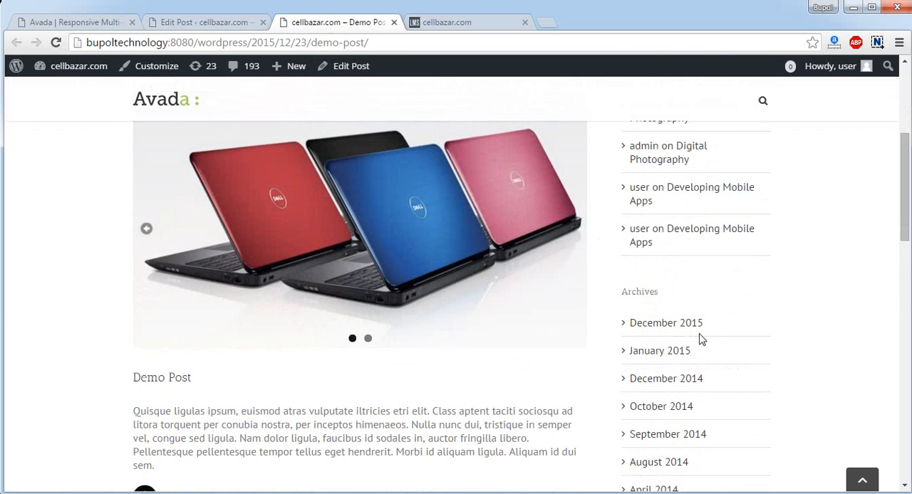
scroll(699, 339, "down", 10)
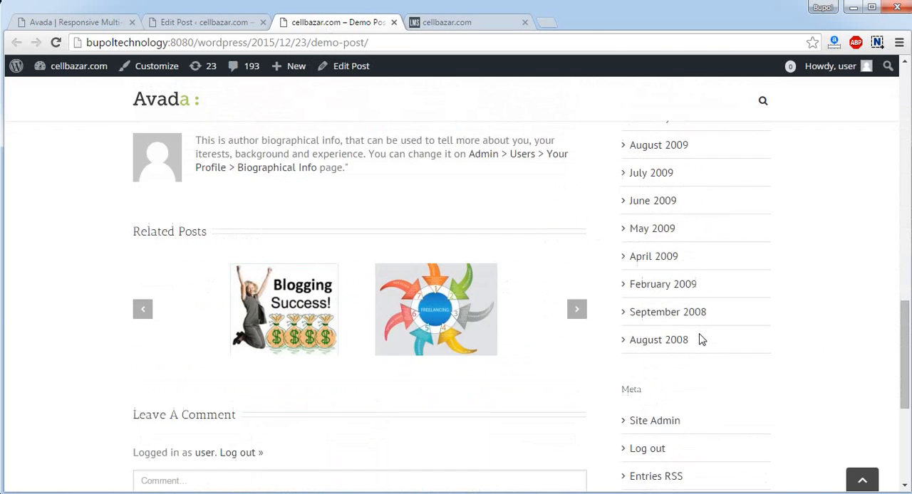
scroll(699, 339, "up", 5)
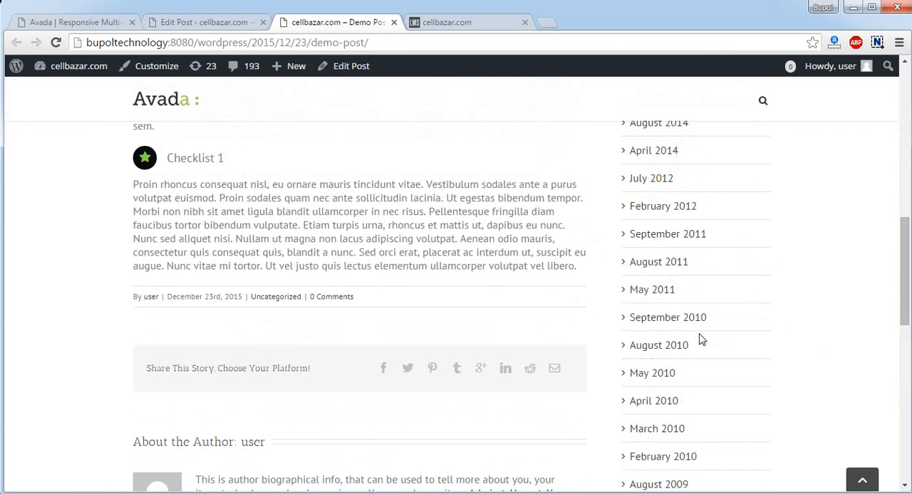
scroll(699, 340, "up", 4)
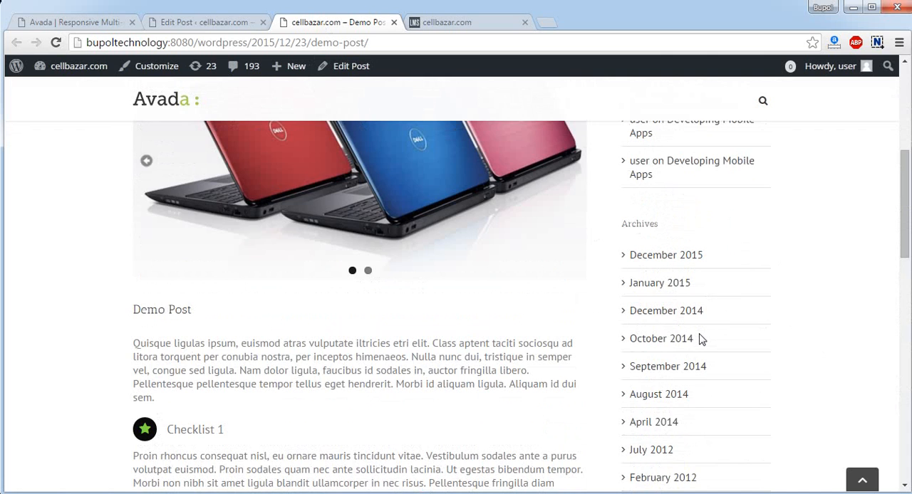